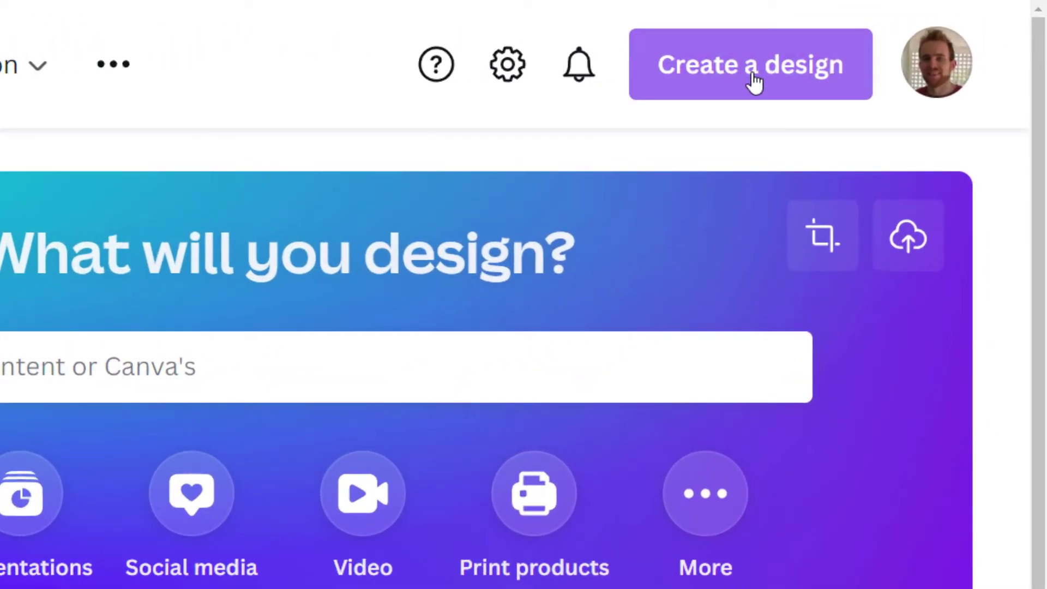
Start a new design and search for the YouTube Thumbnail size.
left_click(755, 83)
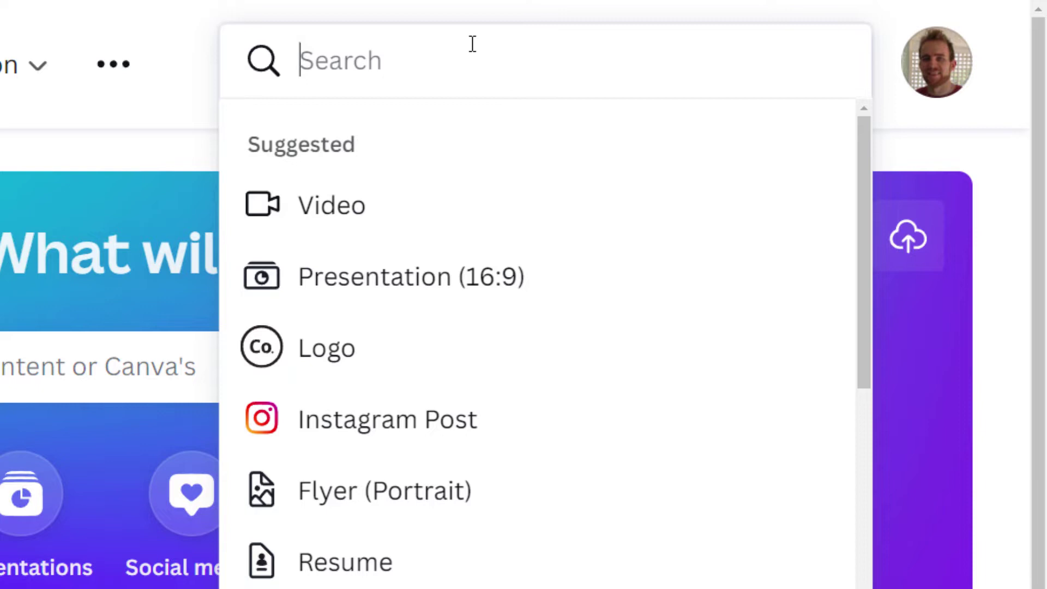
type("YouTube T")
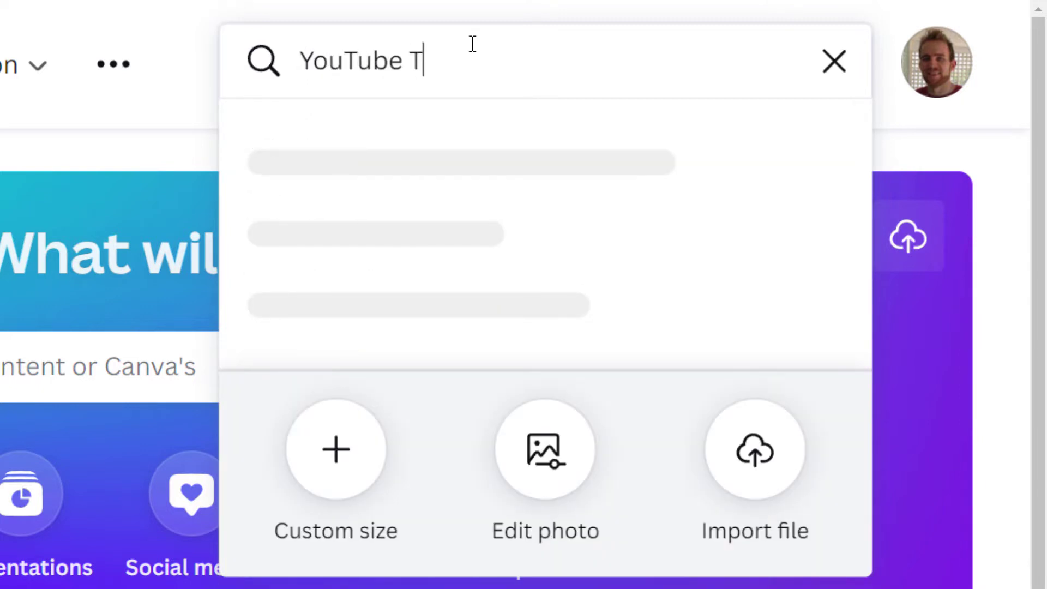
type("hum")
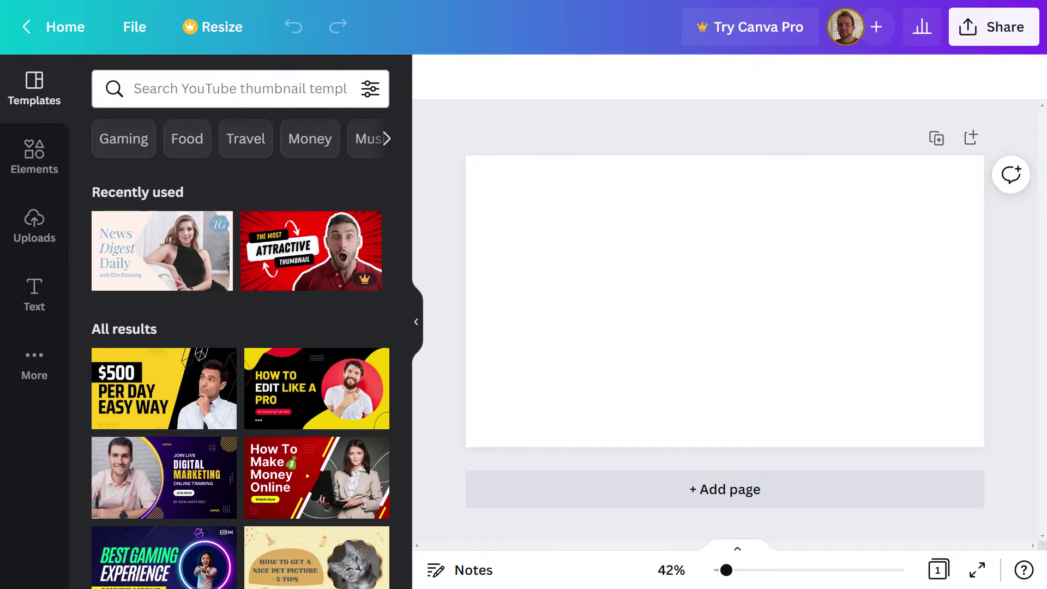
Switch the browser to full screen with F11 so the blank thumbnail shows larger.
key("F11")
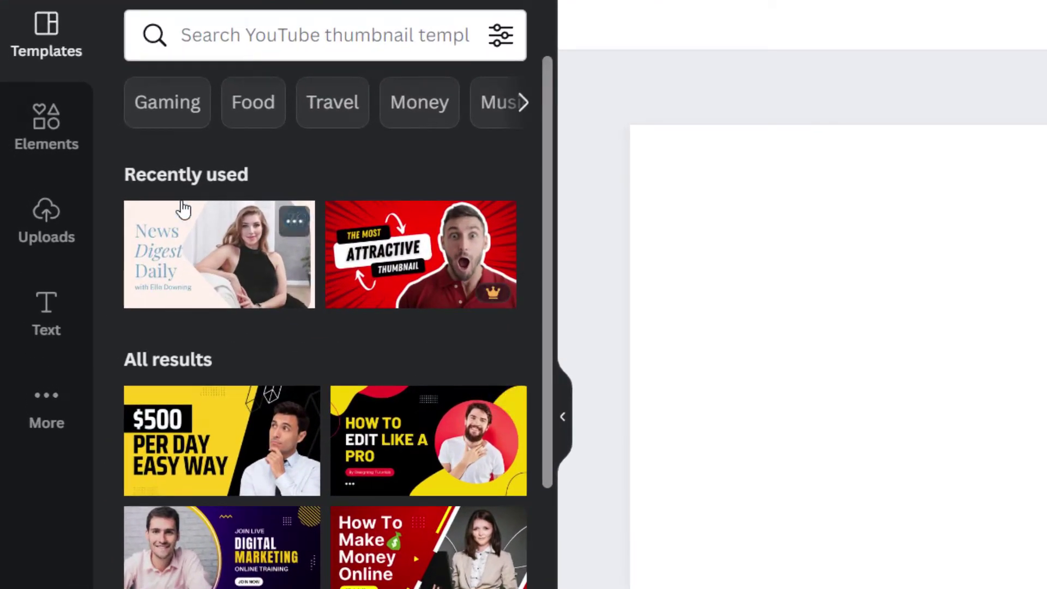
Search Elements for 'thinking' and add the curly-haired woman photo to the canvas.
left_click(37, 141)
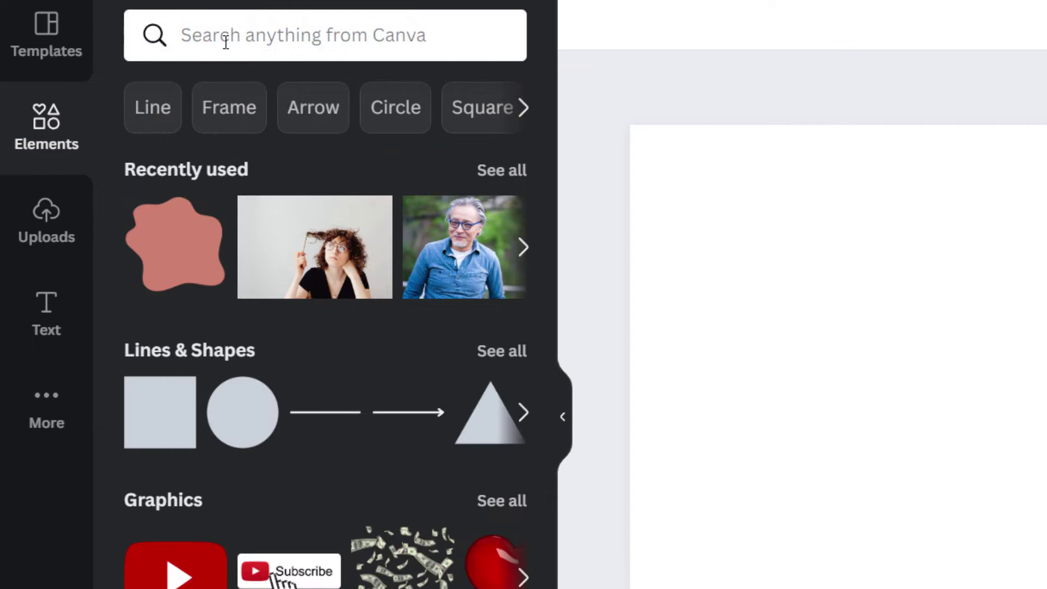
left_click(231, 24)
type("thinking")
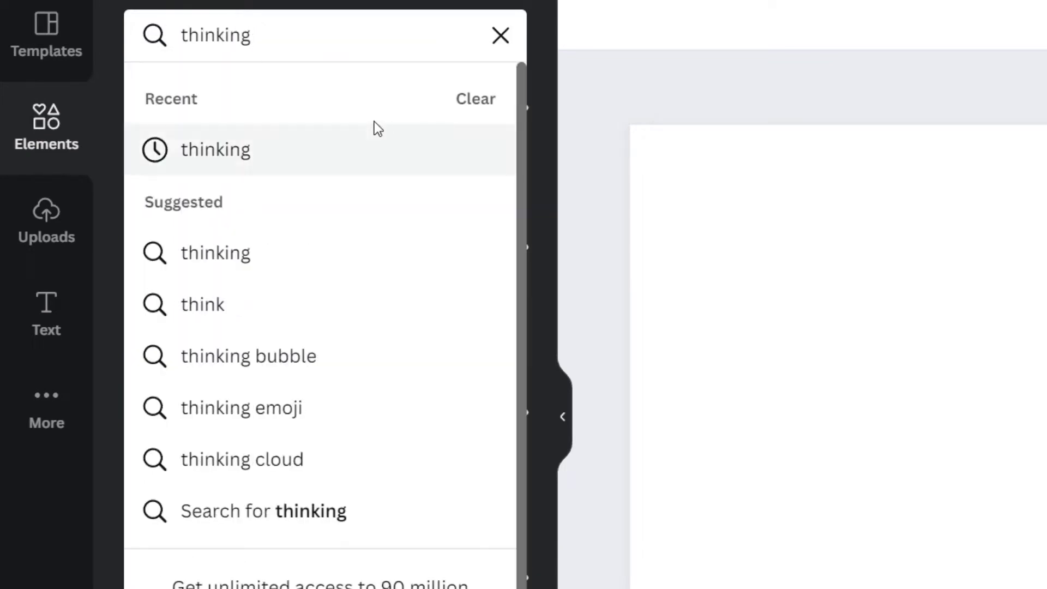
left_click(281, 158)
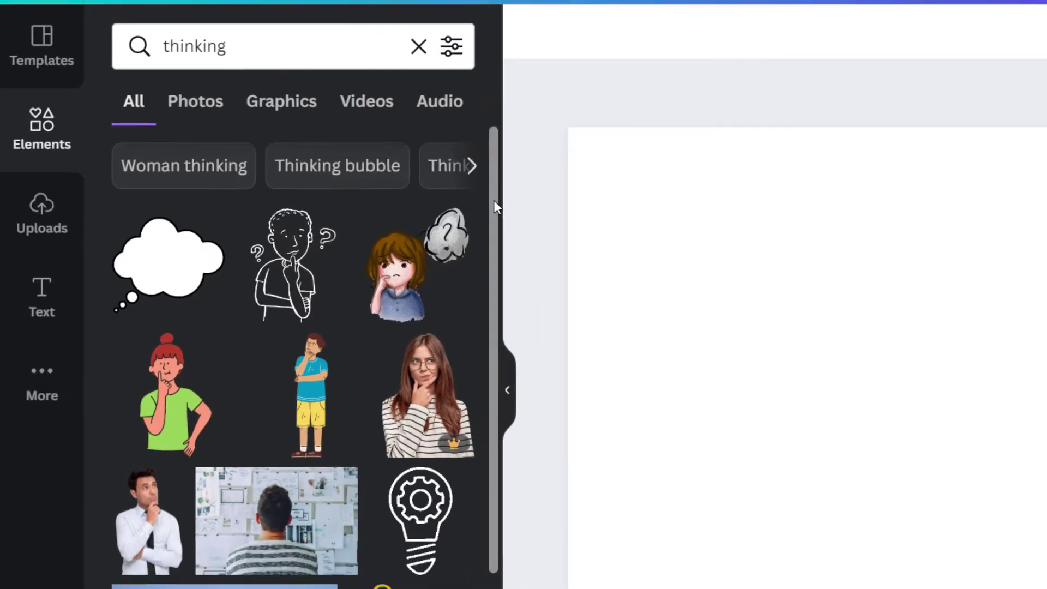
scroll(552, 306, "down", 5)
scroll(357, 312, "down", 2)
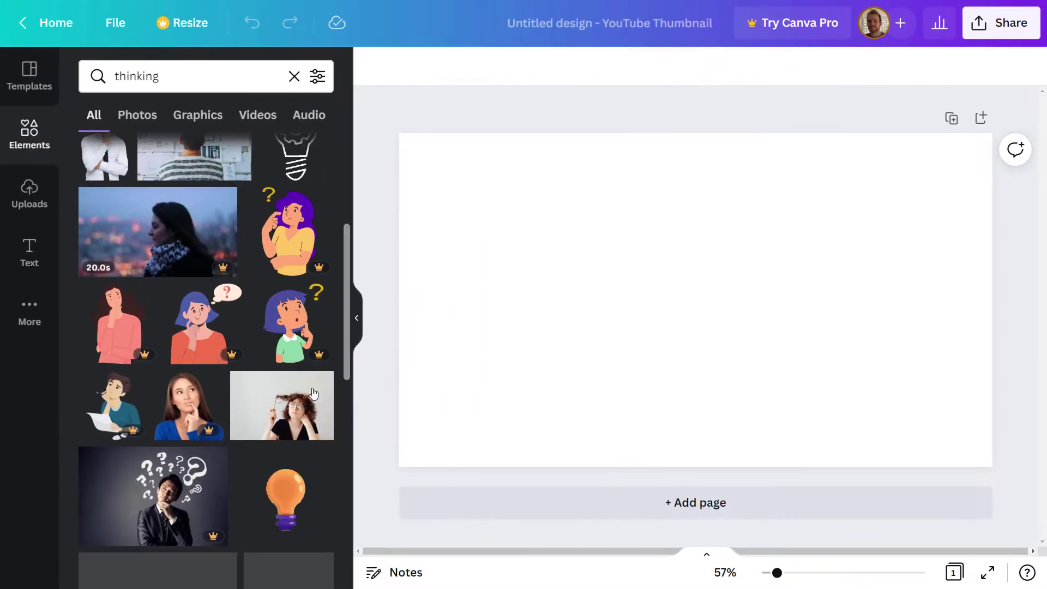
left_click(288, 411)
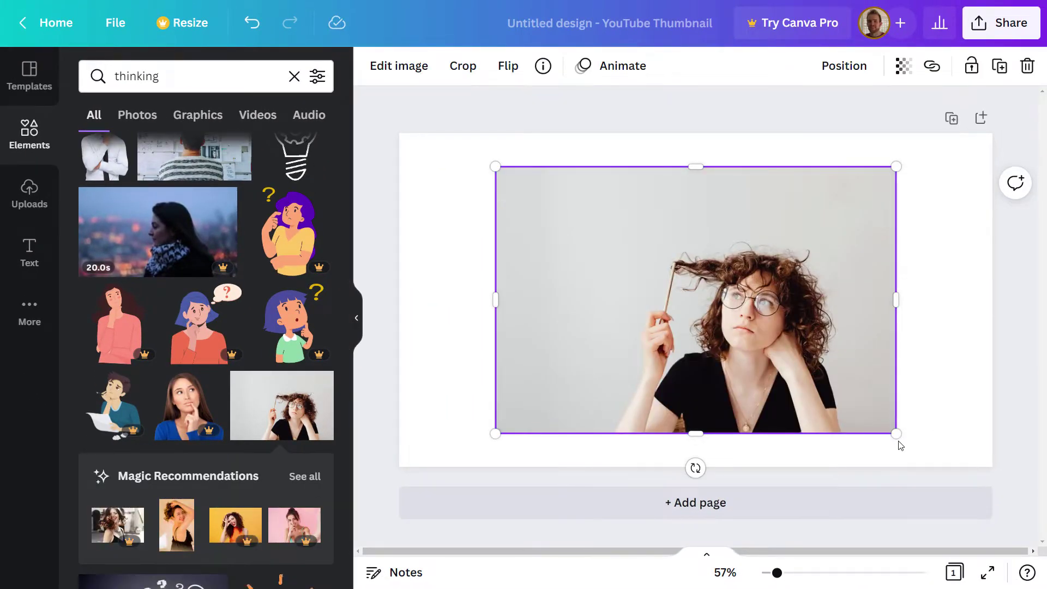
Enlarge and position the photo so it covers the whole thumbnail.
left_click_drag(916, 453, 959, 491)
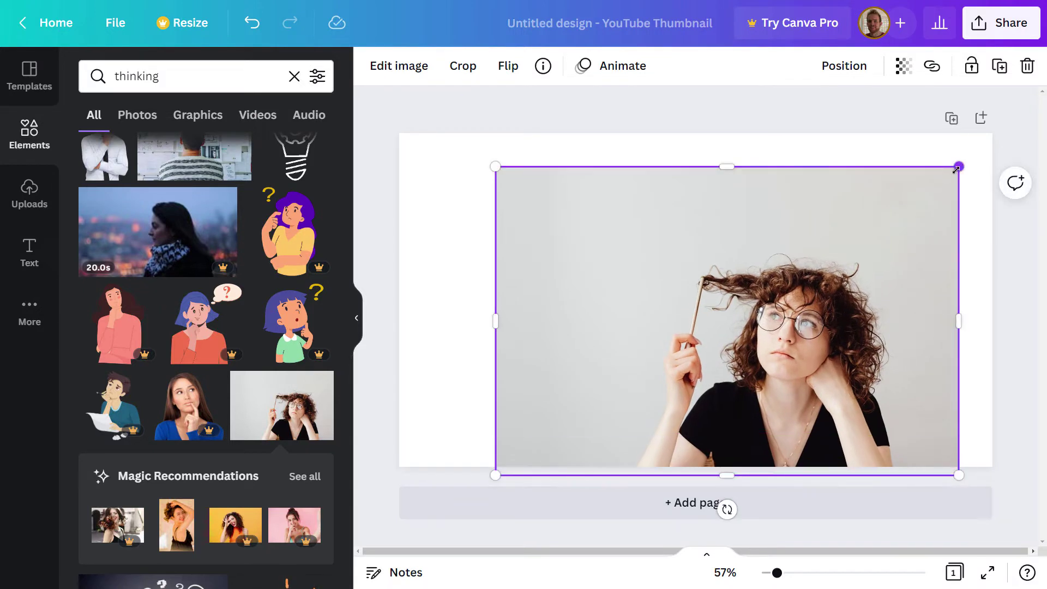
left_click_drag(957, 170, 1000, 138)
left_click_drag(485, 137, 294, 79)
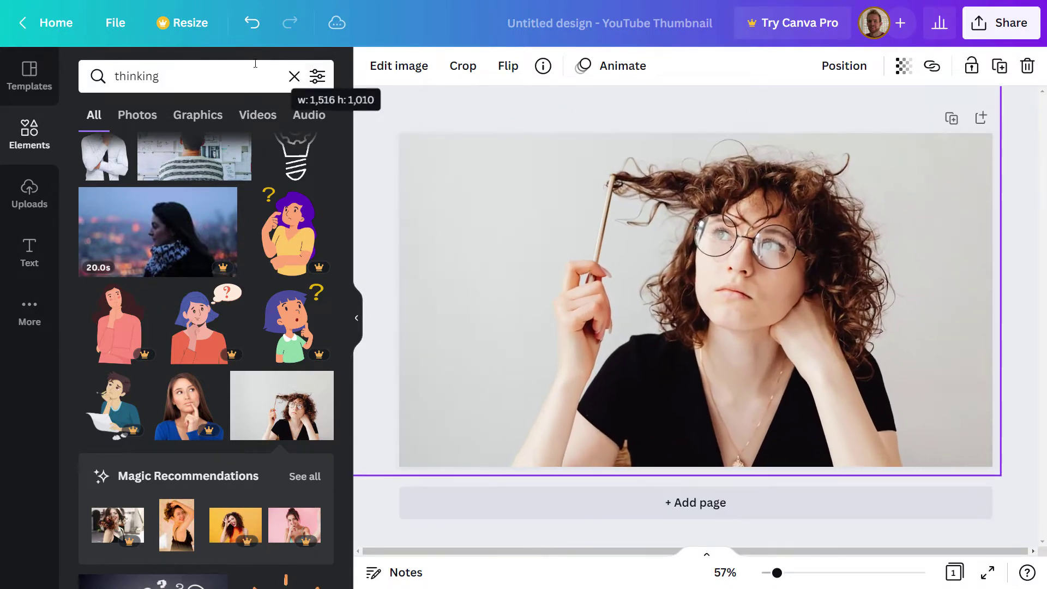
left_click_drag(869, 203, 772, 254)
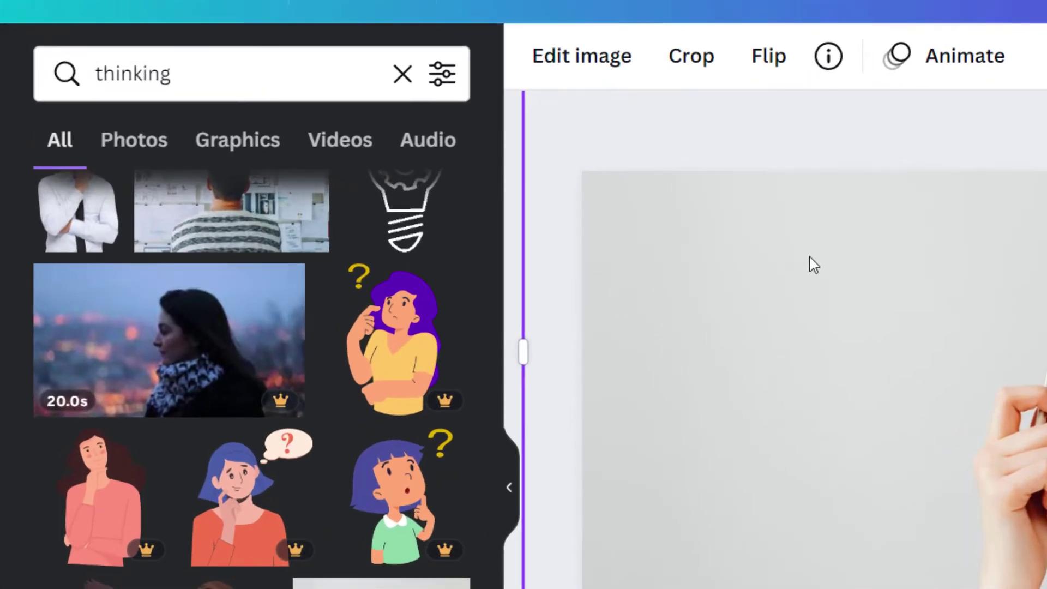
left_click(592, 68)
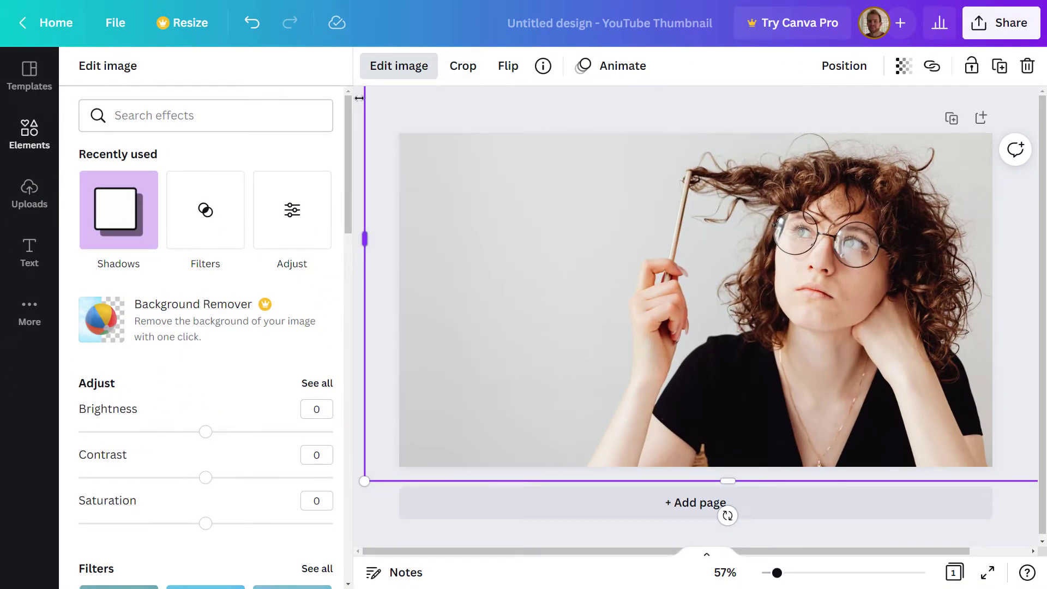
left_click(386, 77)
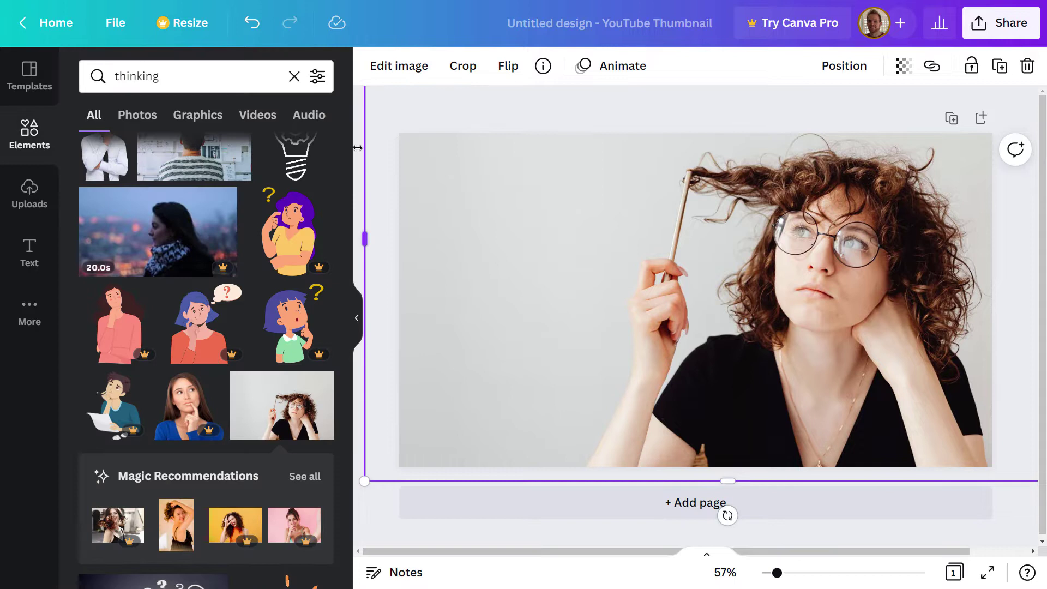
left_click(358, 149)
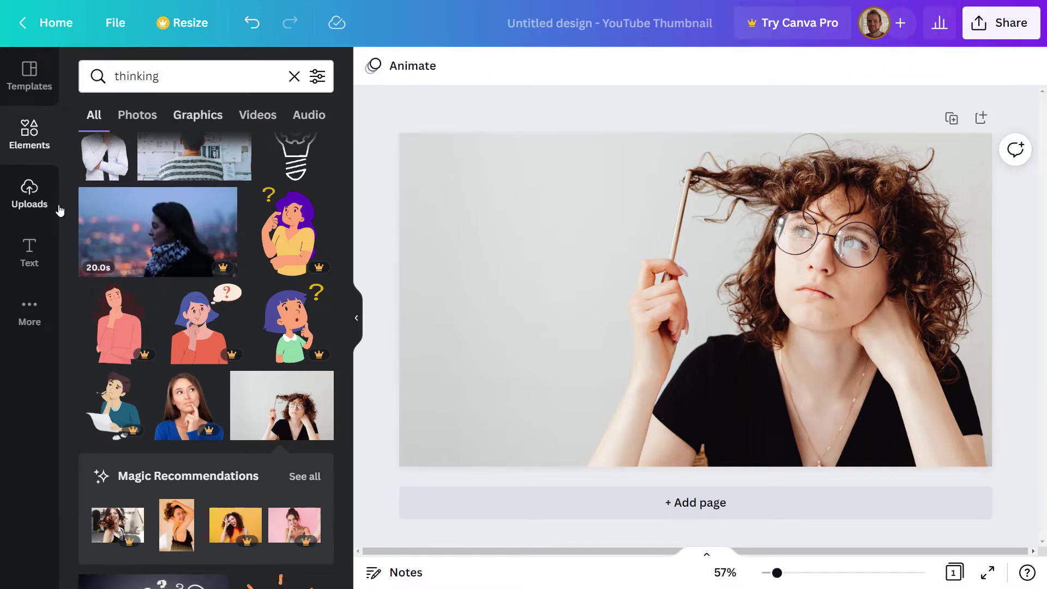
Search Elements for 'blob' and add the grey blob shape to the canvas.
left_click(174, 72)
left_click_drag(174, 71, 114, 74)
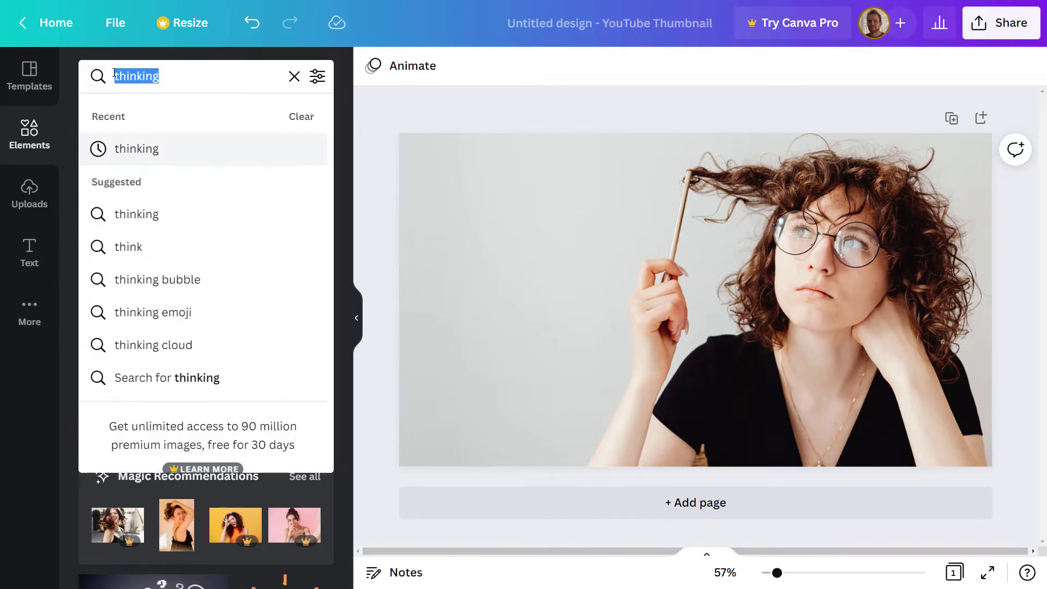
type("blob")
key("Return")
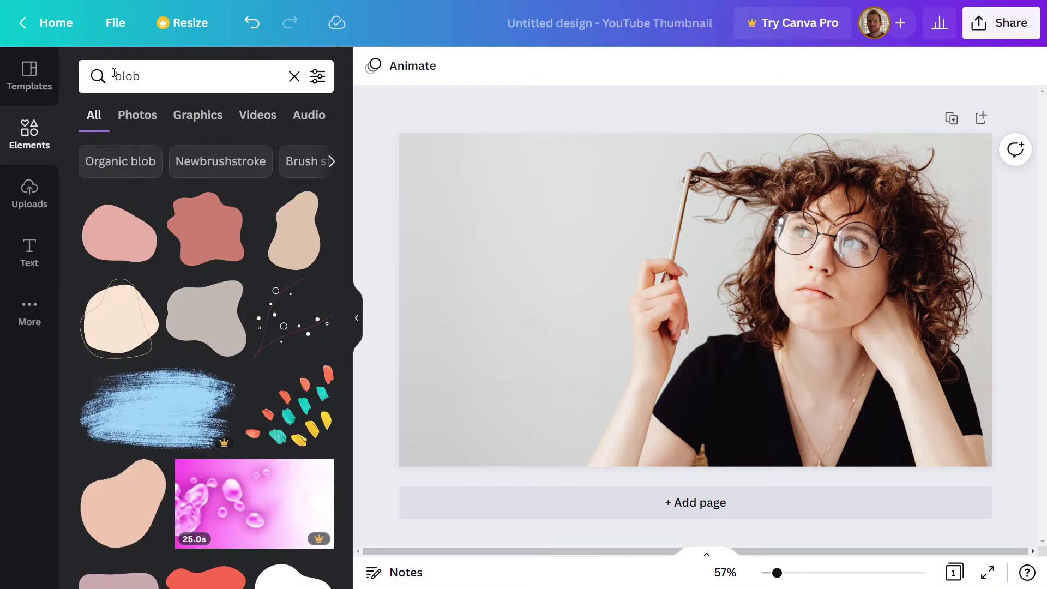
left_click(210, 323)
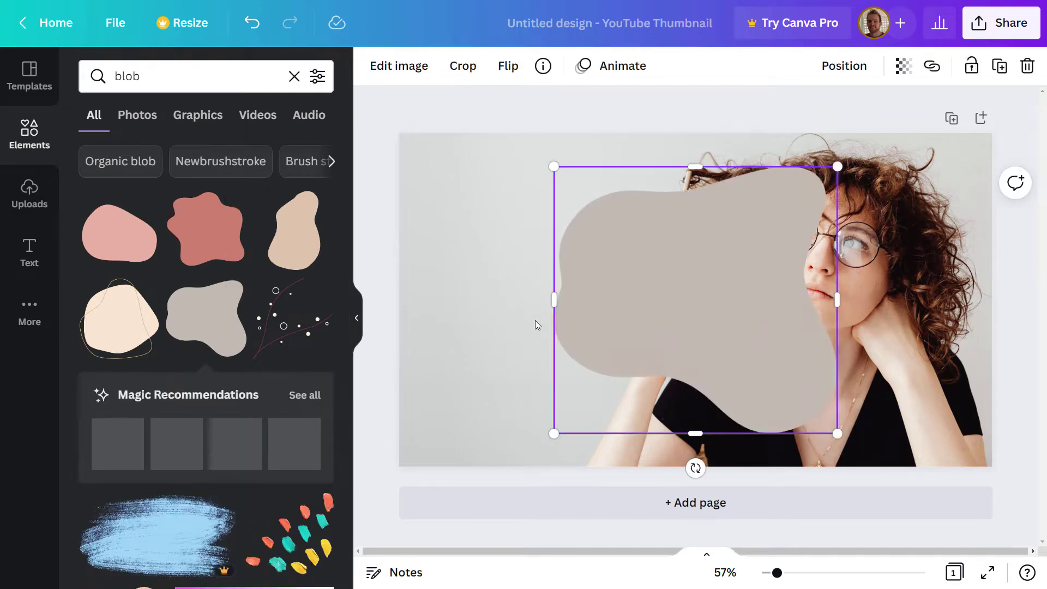
Enlarge the blob, tilt it to about 115 degrees and place it over the left side.
left_click_drag(535, 325, 430, 241)
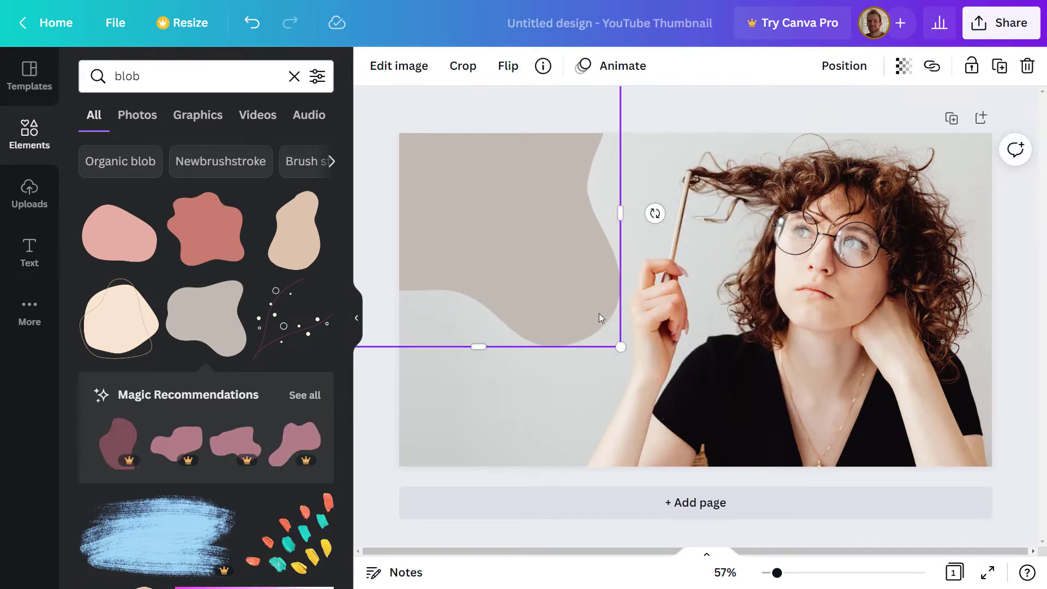
left_click_drag(600, 318, 561, 414)
left_click_drag(585, 180, 686, 92)
left_click_drag(556, 289, 537, 304)
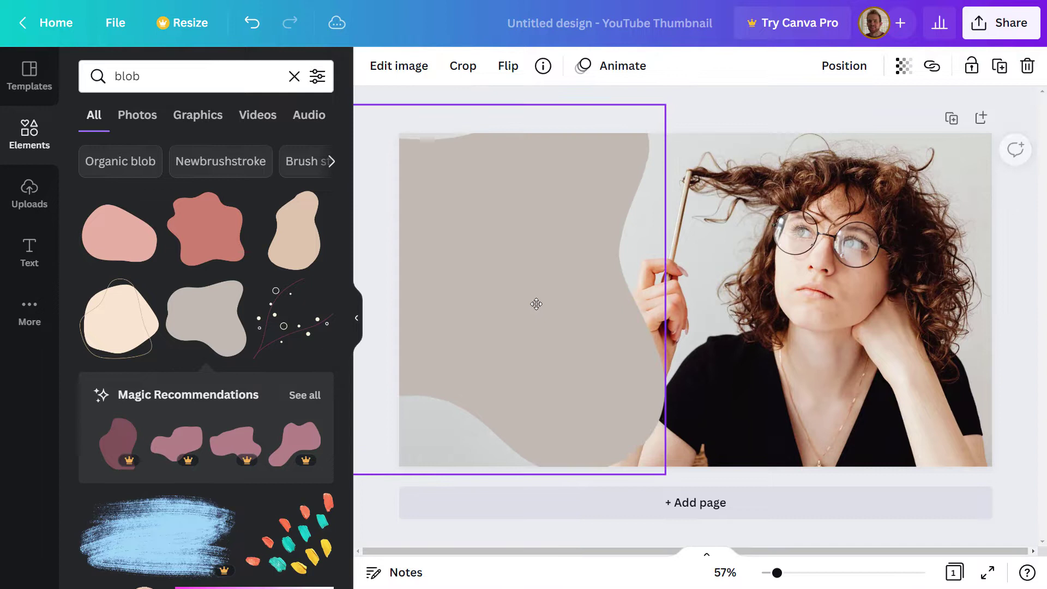
left_click_drag(699, 287, 360, 349)
left_click_drag(742, 282, 816, 276)
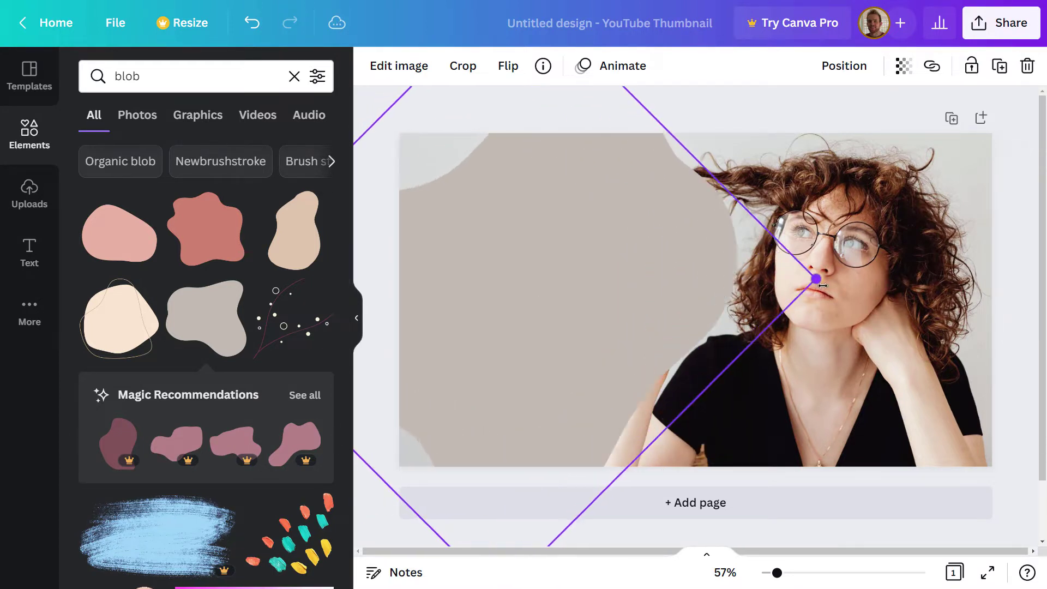
left_click_drag(545, 246, 534, 222)
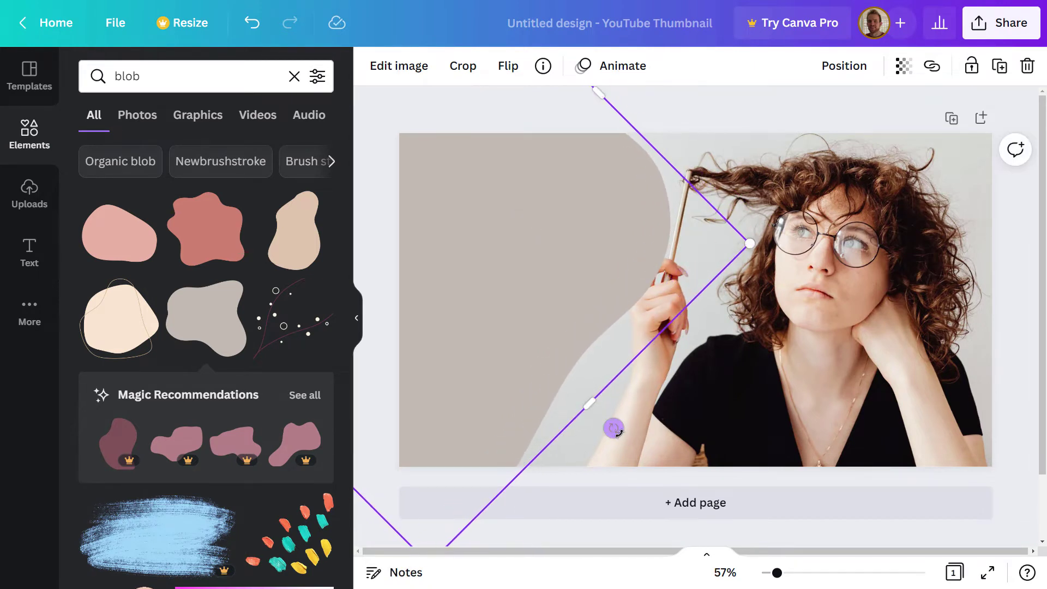
left_click_drag(614, 428, 709, 409)
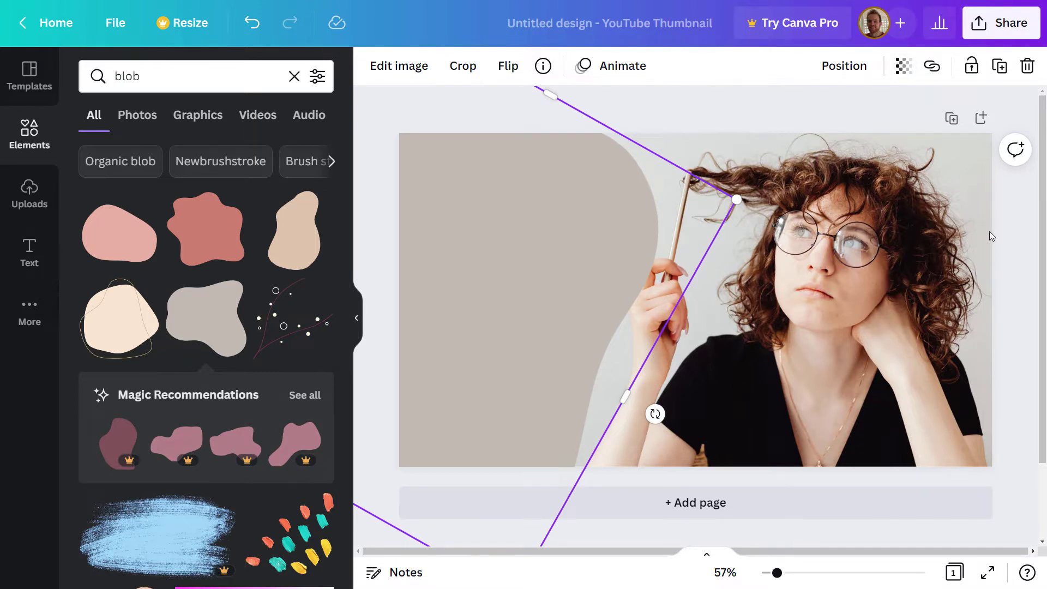
left_click(828, 117)
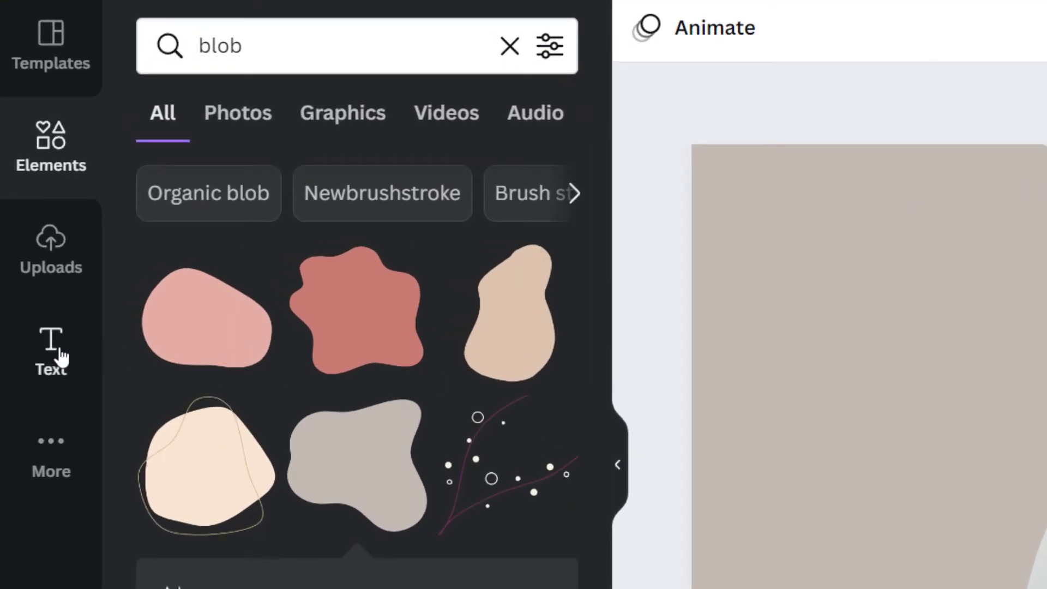
Add a two-line heading 'THINKING MORE / PRODUCTIVELY' and move it onto the beige area at left.
left_click(62, 357)
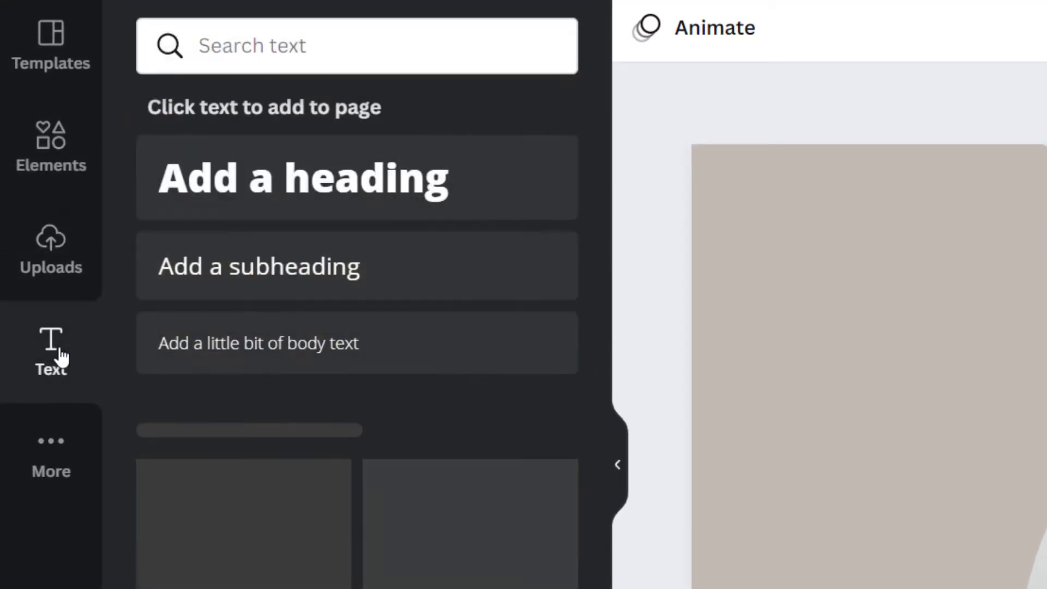
left_click(211, 199)
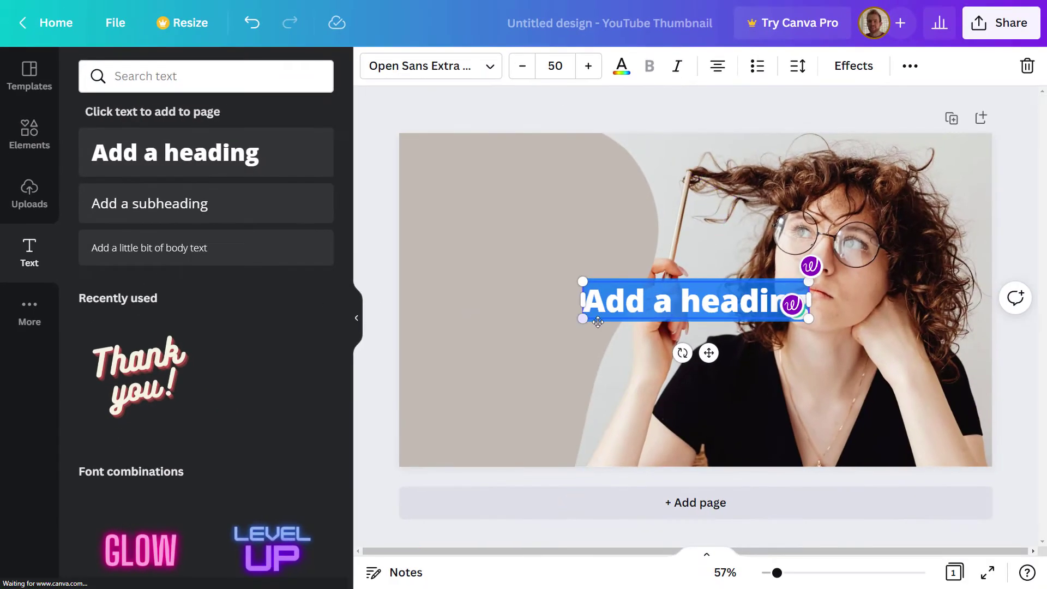
left_click(654, 315)
key("ctrl+a")
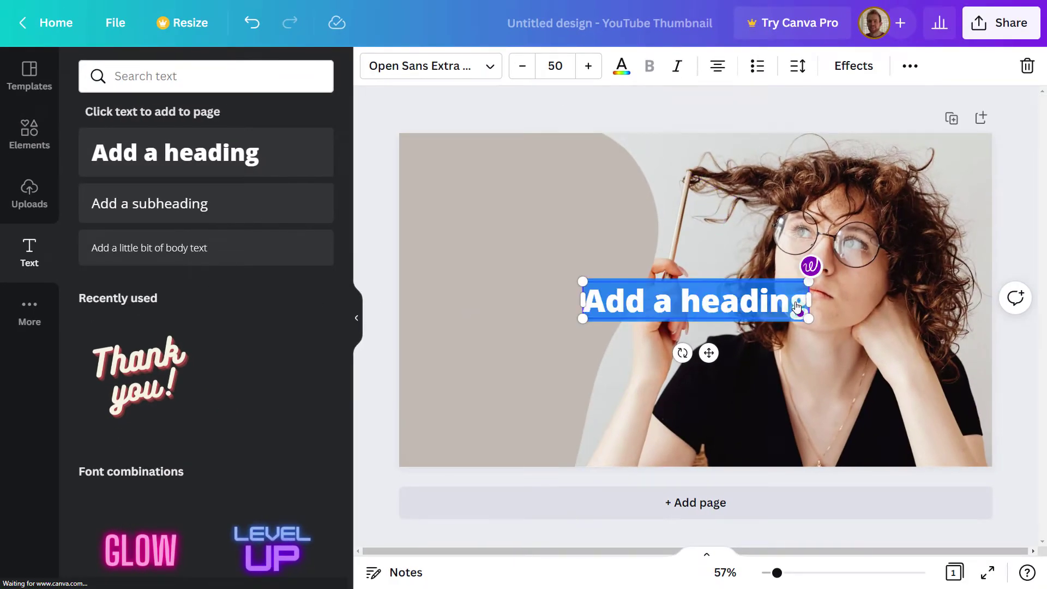
type("THINIING MORE")
key("Return")
type("PRODUCTIVELY")
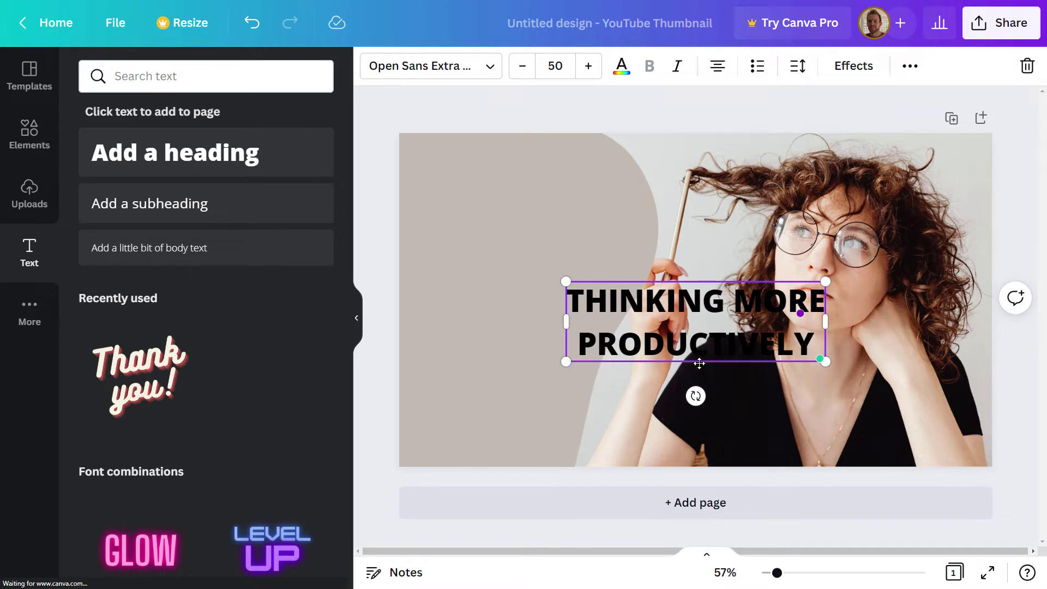
left_click_drag(699, 364, 586, 294)
double_click(613, 259)
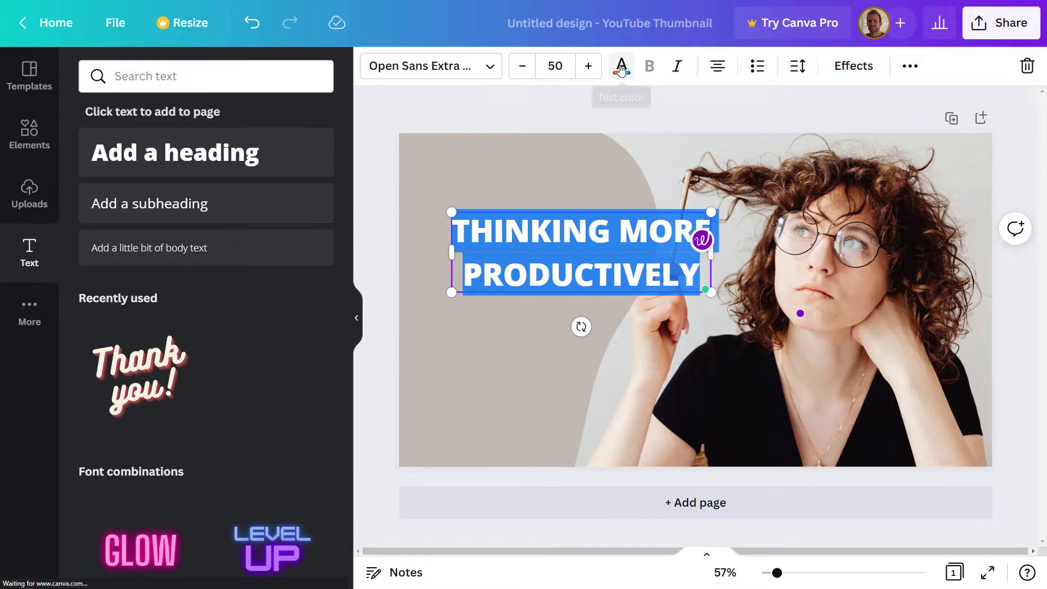
Change the heading text colour to the white document colour.
left_click(621, 67)
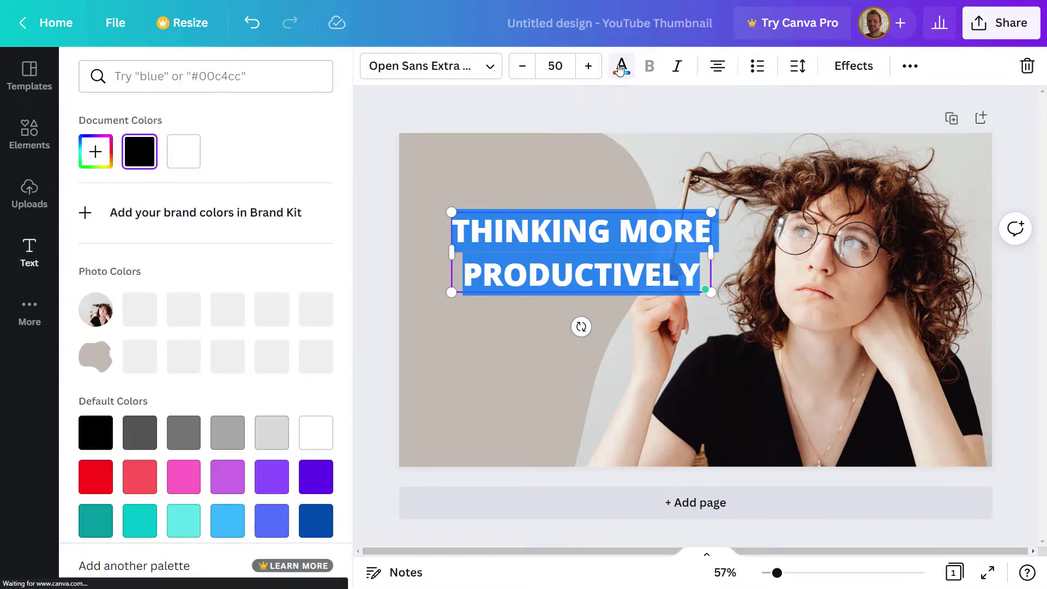
left_click(185, 159)
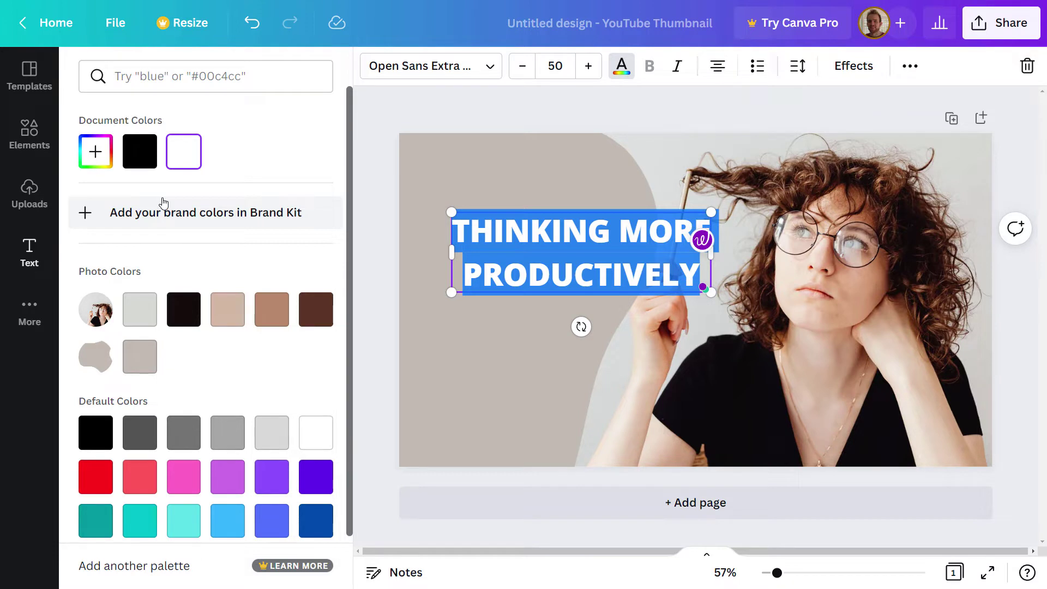
left_click(527, 256)
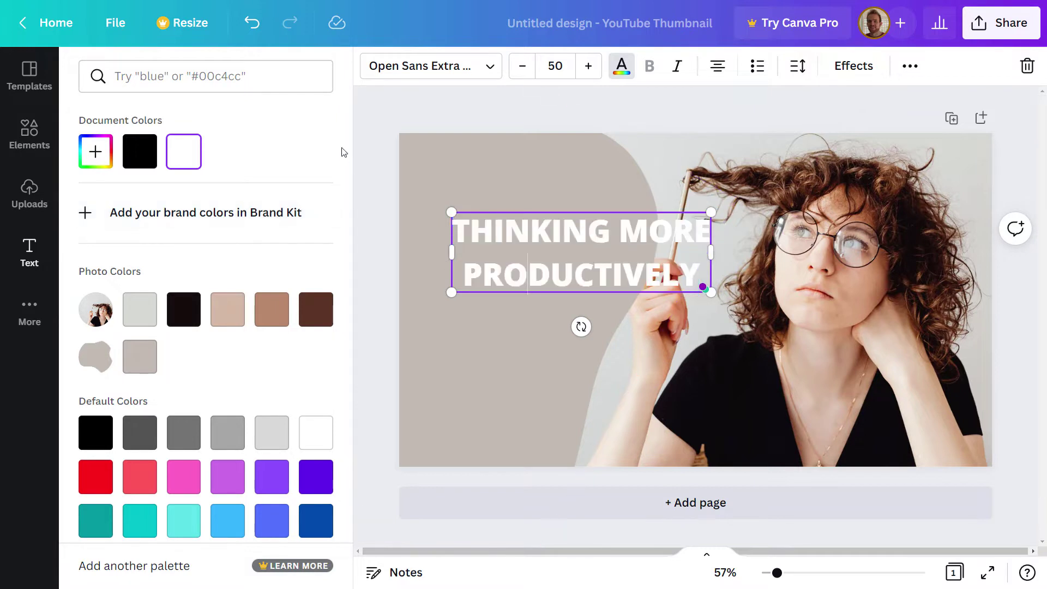
left_click(537, 239)
Set the heading font to Barlow Condensed Bold and tighten its line spacing.
left_click_drag(464, 228, 704, 281)
left_click(484, 68)
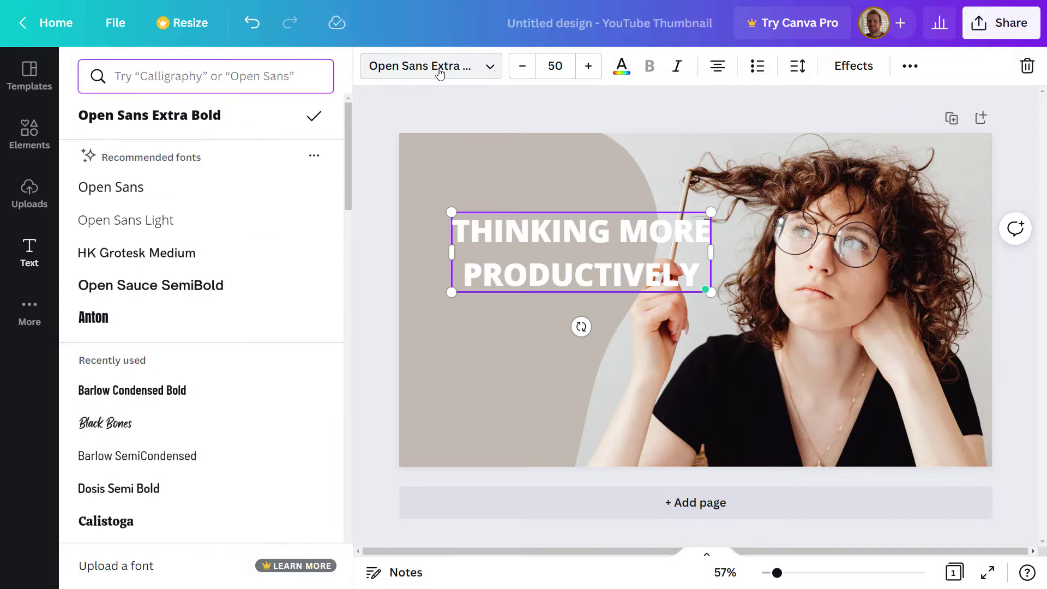
left_click(127, 392)
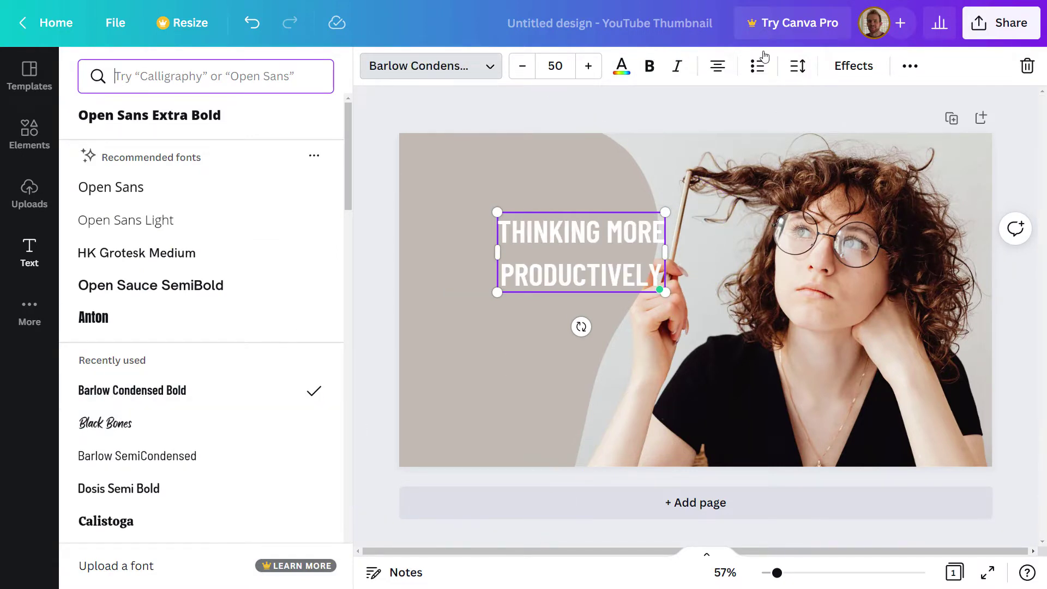
left_click(792, 67)
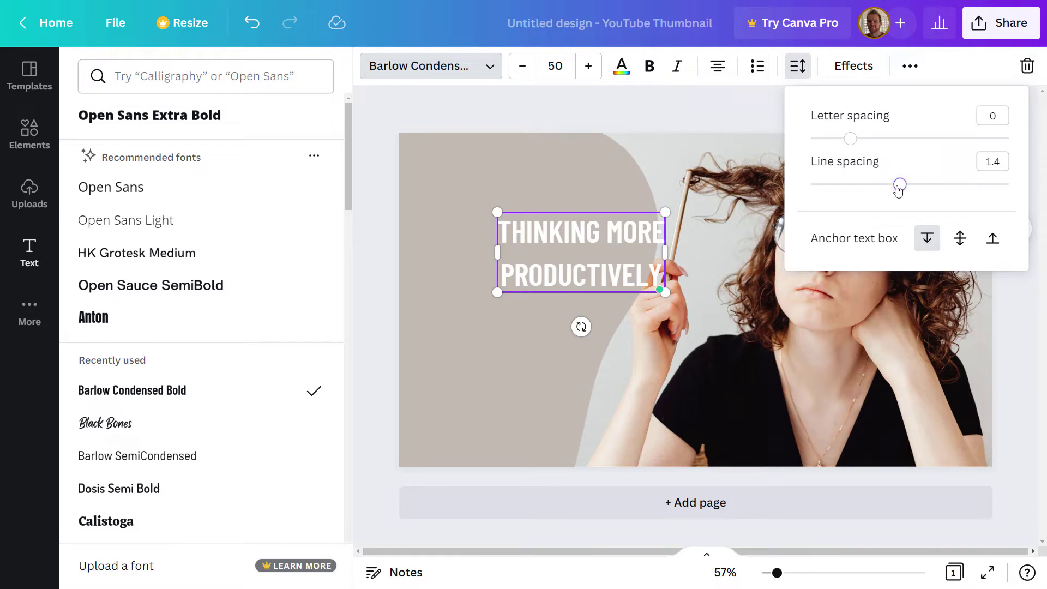
left_click_drag(899, 185, 853, 182)
left_click(496, 278)
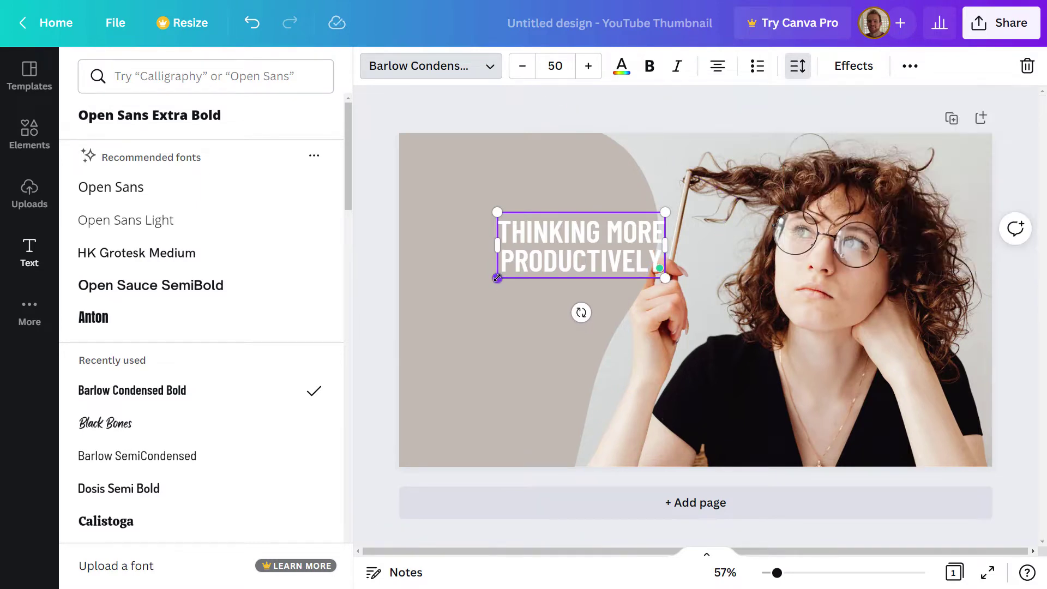
Enlarge the heading to size 67.2, narrow its box and place it over the beige area.
left_click_drag(497, 278, 423, 307)
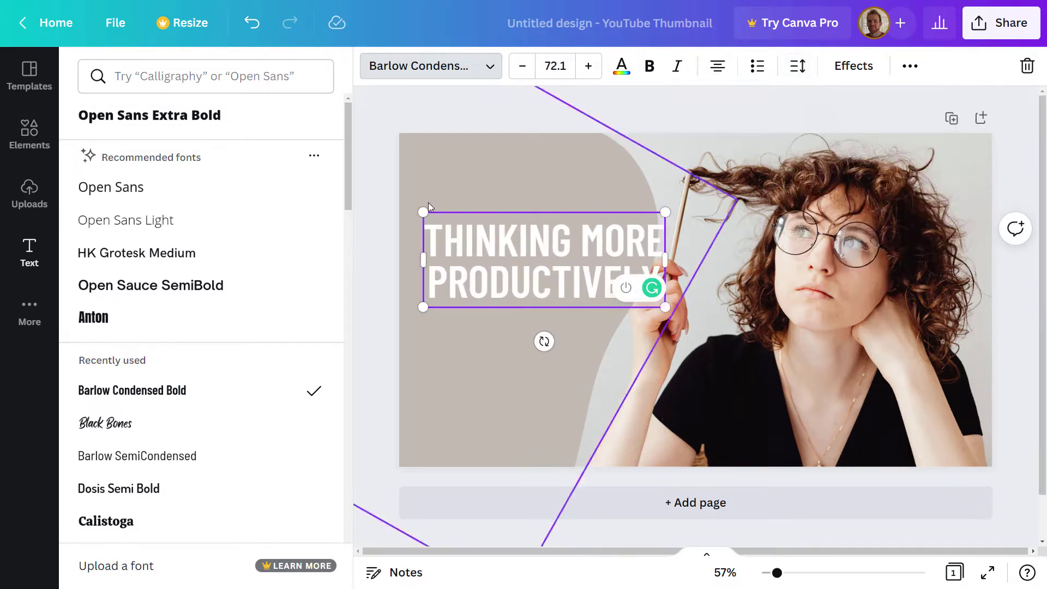
mouse_move(424, 213)
left_mouse_down()
mouse_move(486, 236)
mouse_move(436, 223)
left_mouse_up()
left_click_drag(666, 262, 873, 264)
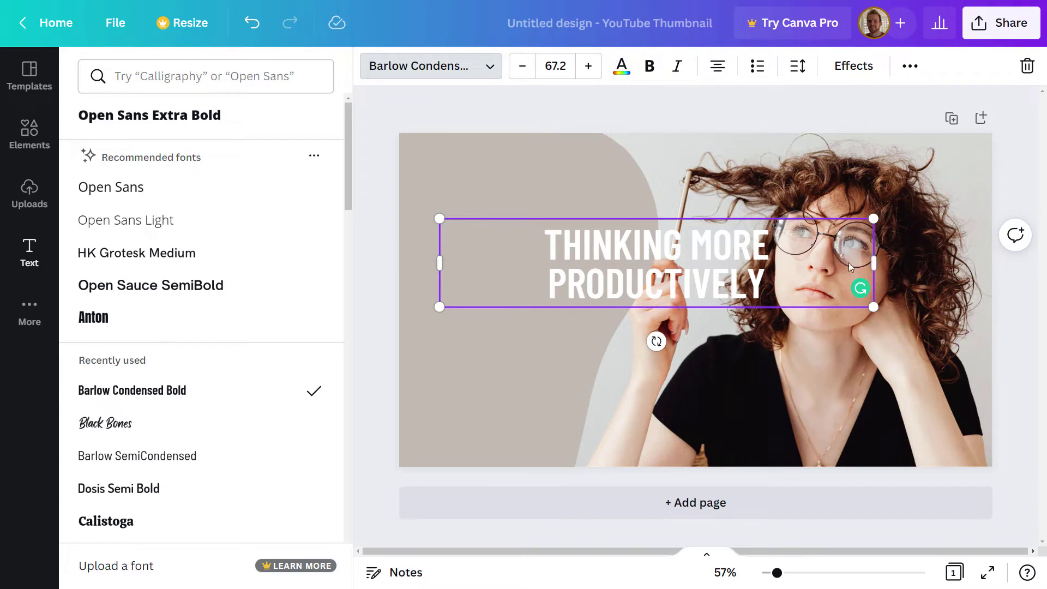
left_click_drag(850, 267, 647, 266)
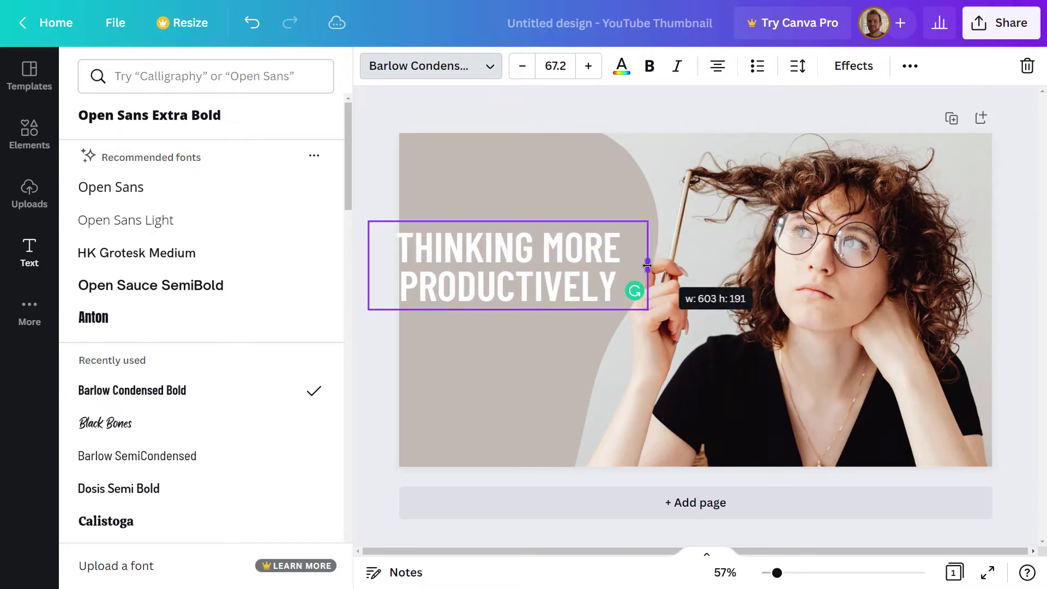
left_click_drag(492, 306, 545, 296)
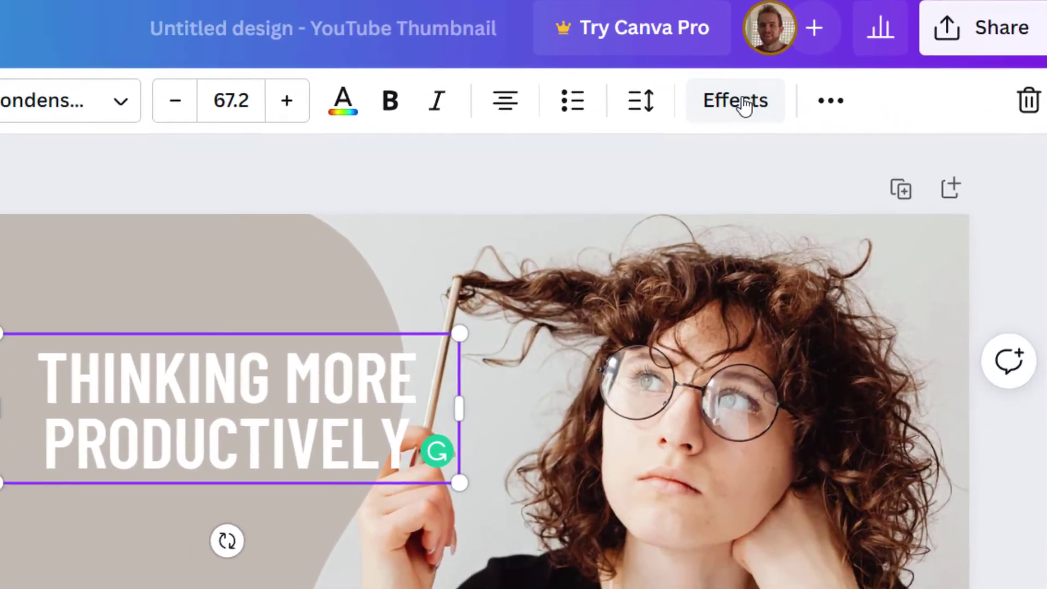
Add a solid black Background effect with spread 43 and roundness 0, enlarging the heading.
left_click(725, 116)
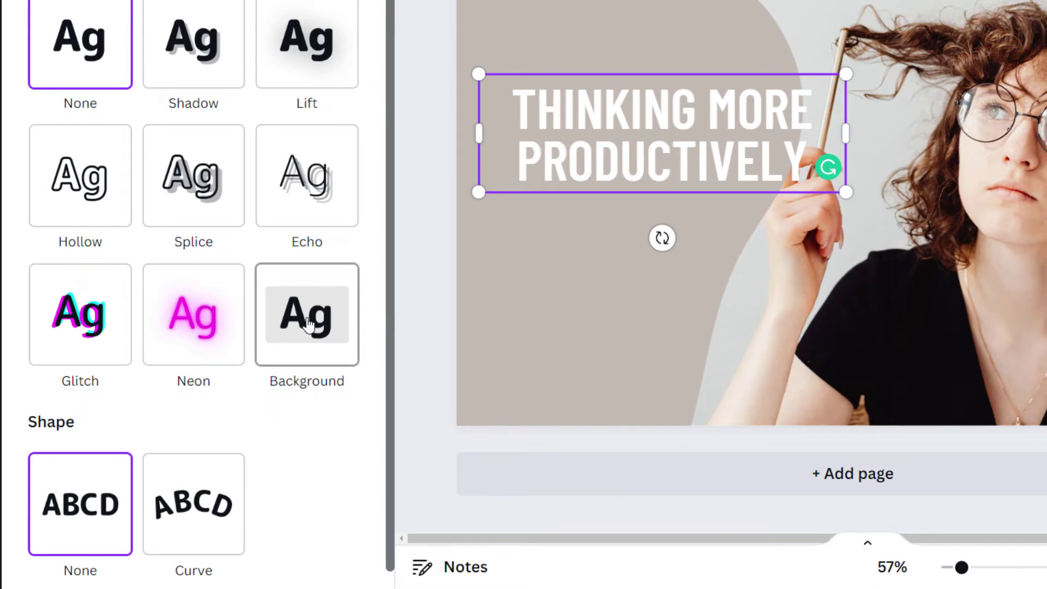
left_click(308, 323)
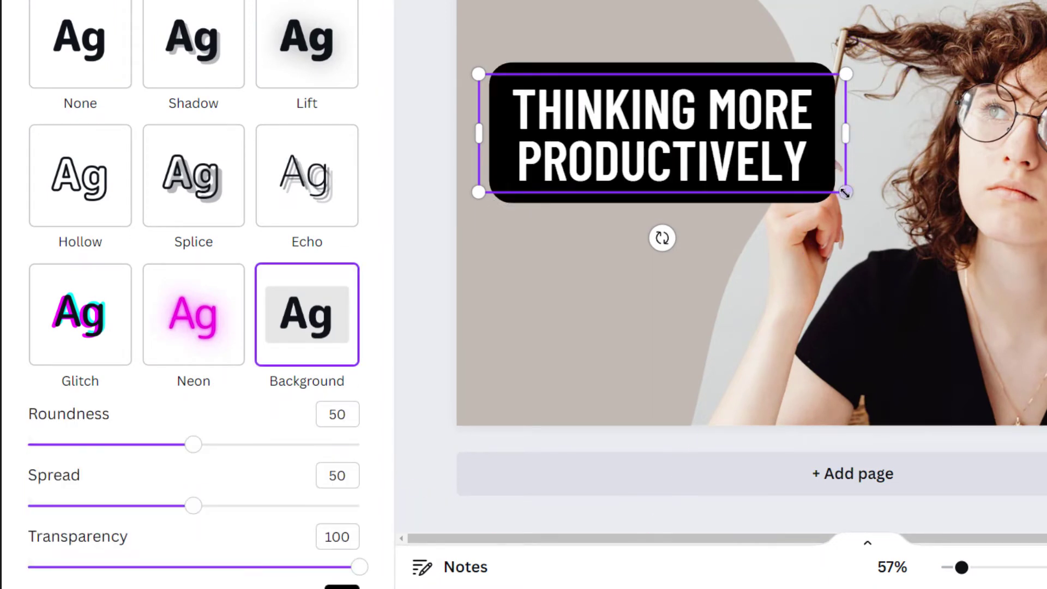
left_click_drag(846, 192, 919, 254)
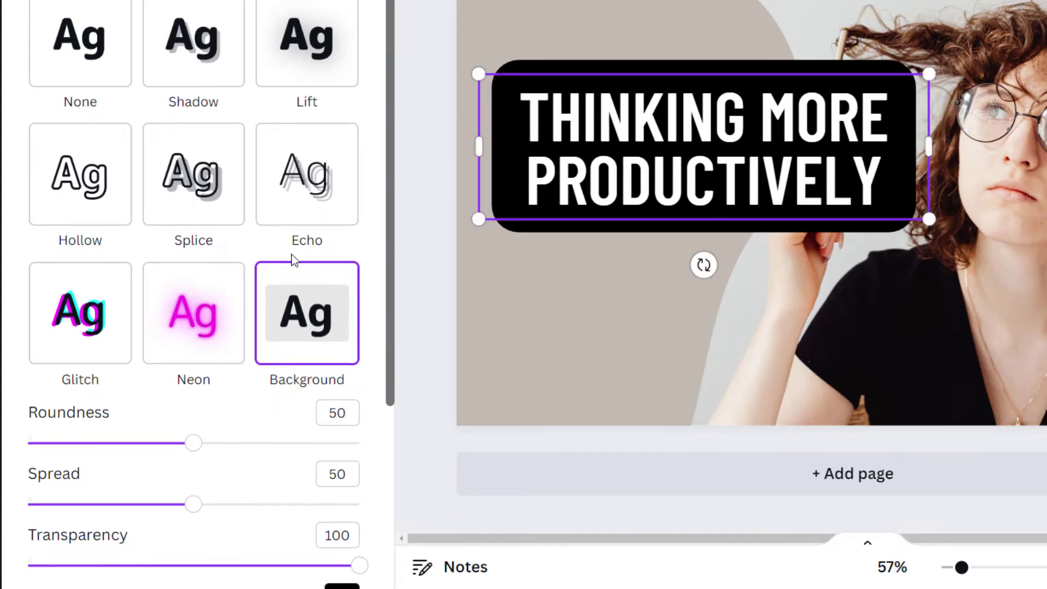
scroll(286, 295, "down", 4)
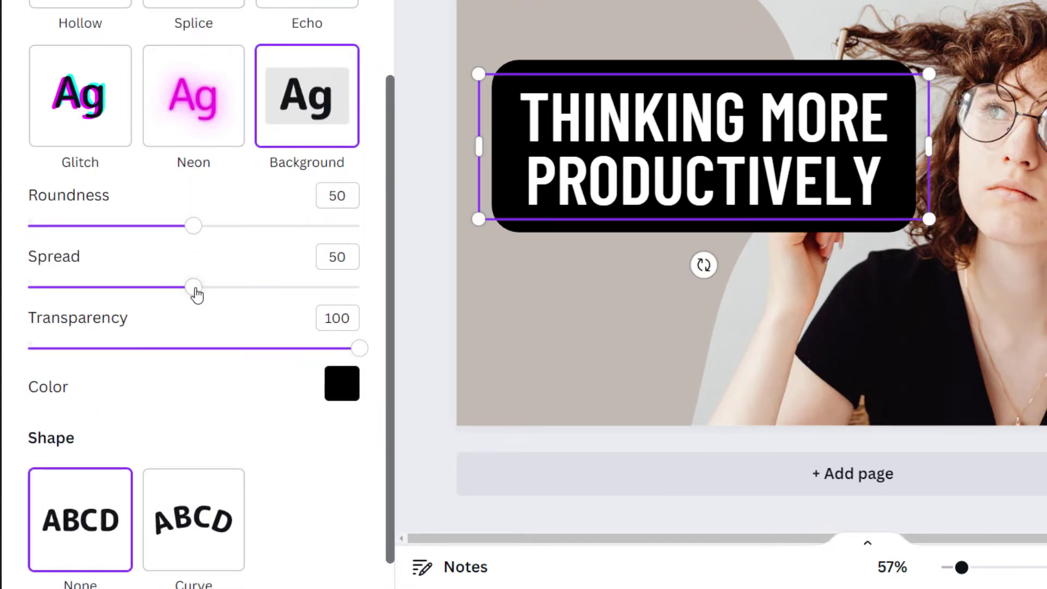
left_click_drag(197, 294, 169, 294)
left_click_drag(191, 227, 28, 229)
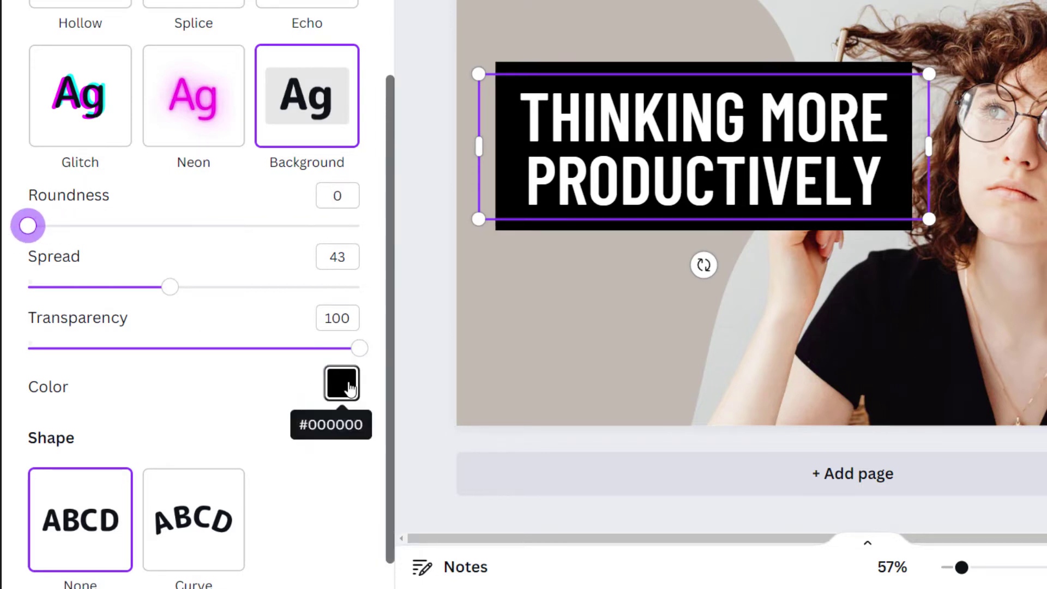
mouse_move(359, 349)
left_mouse_down()
mouse_move(303, 348)
mouse_move(359, 349)
left_mouse_up()
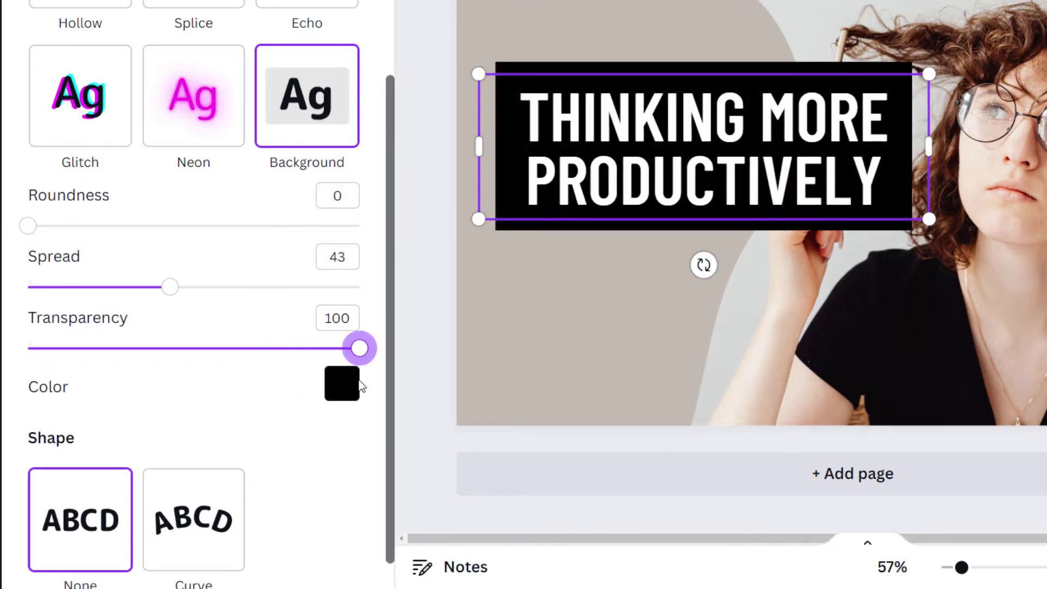
Change the heading's background box colour to dark brown (#221302) with the custom colour picker.
left_click(345, 386)
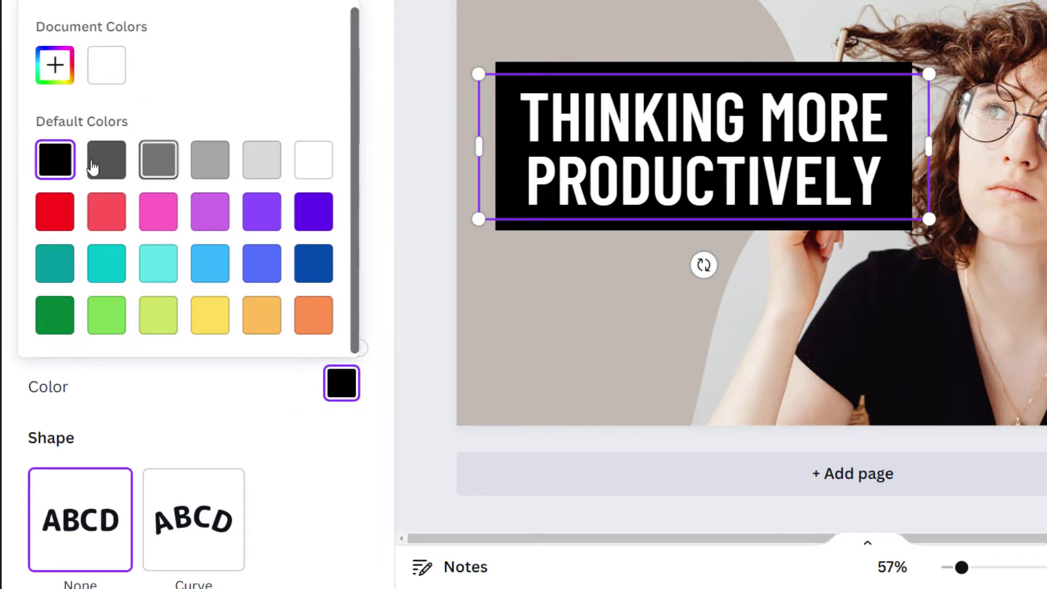
left_click(55, 65)
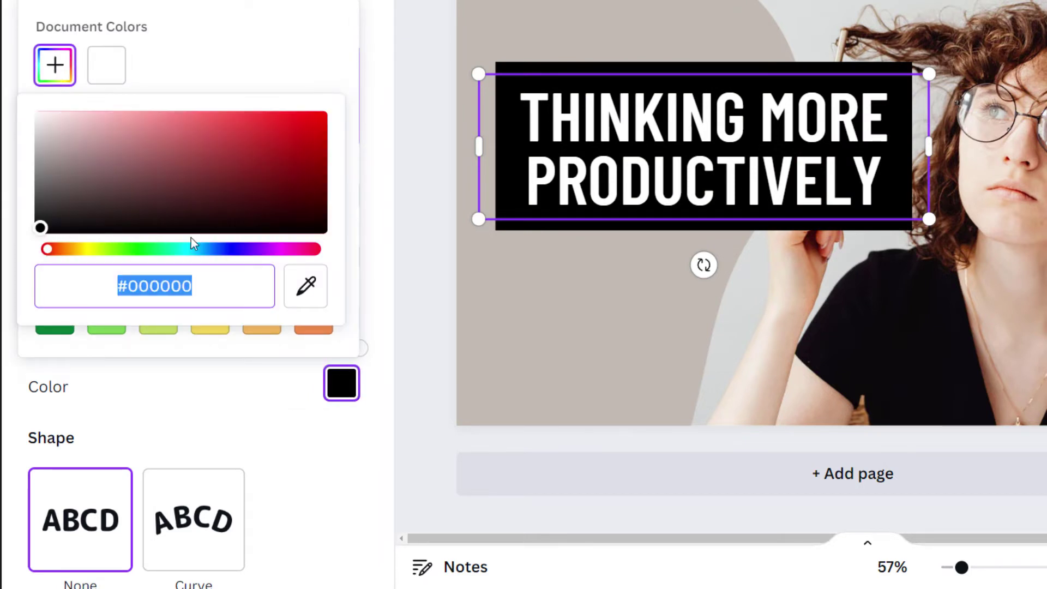
left_click(72, 250)
left_click_drag(273, 158, 307, 216)
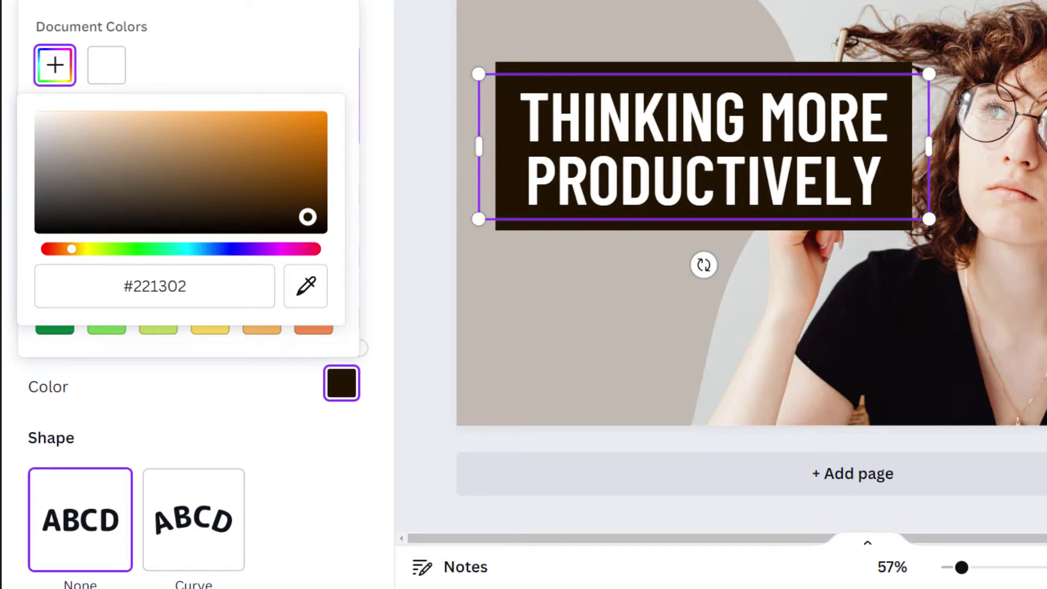
left_click(339, 58)
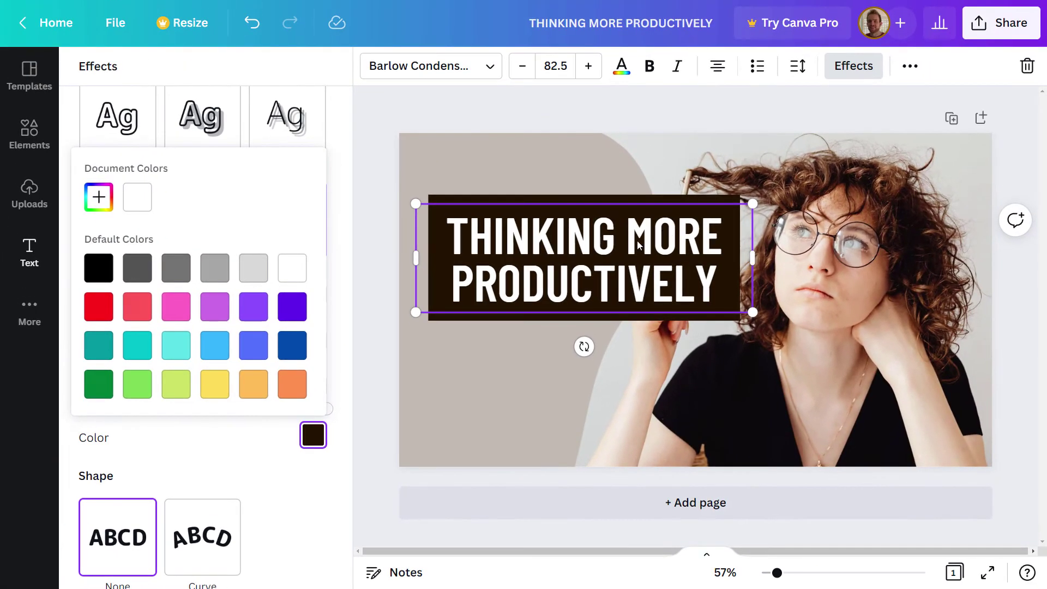
left_click(775, 130)
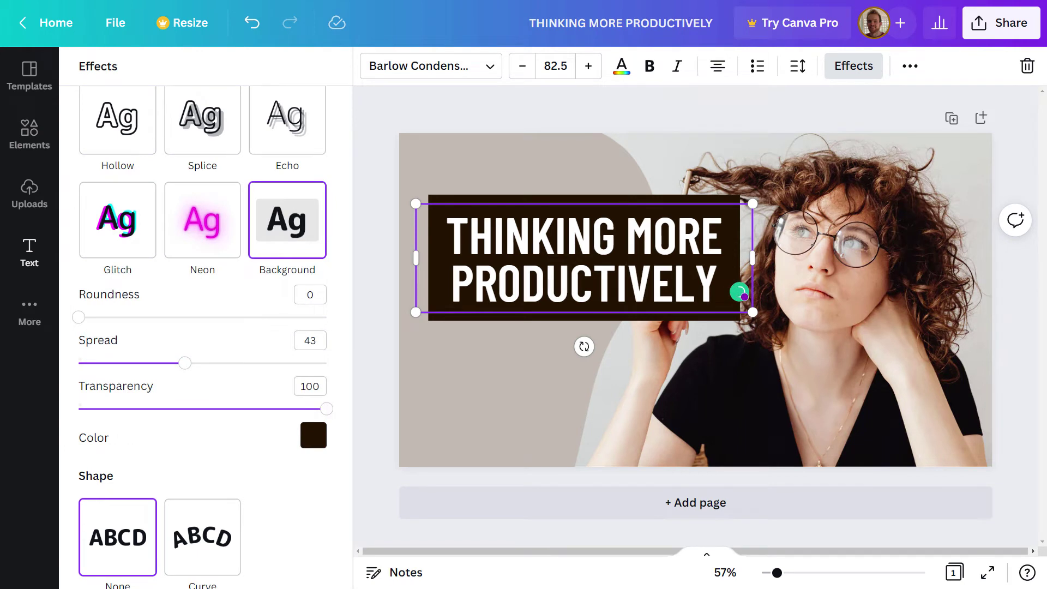
Retype the ending of PRODUCTIVELY and widen the background spread to 44.
left_click_drag(709, 284, 617, 282)
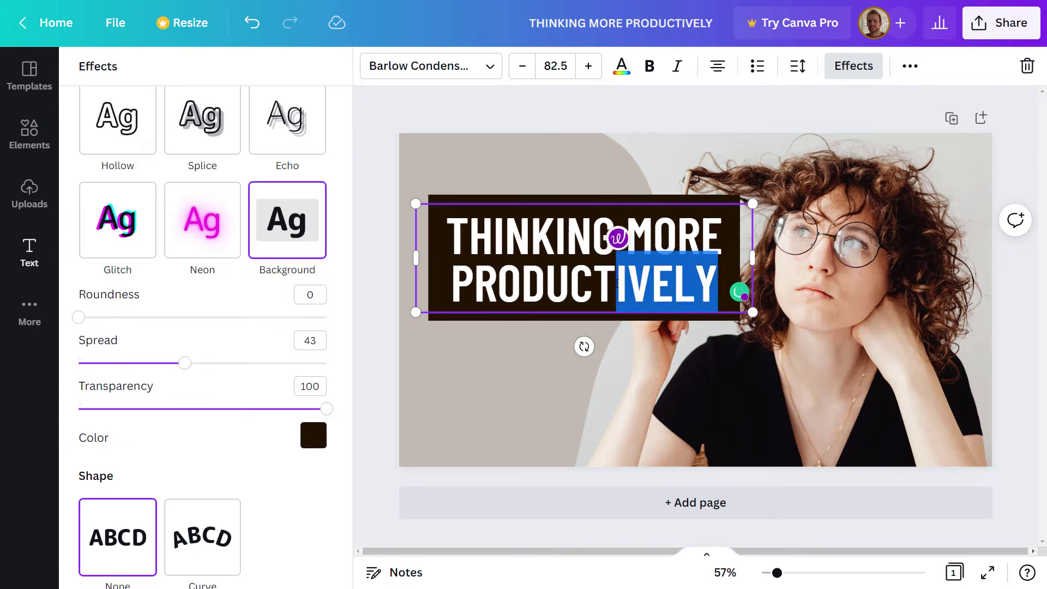
key("BackSpace")
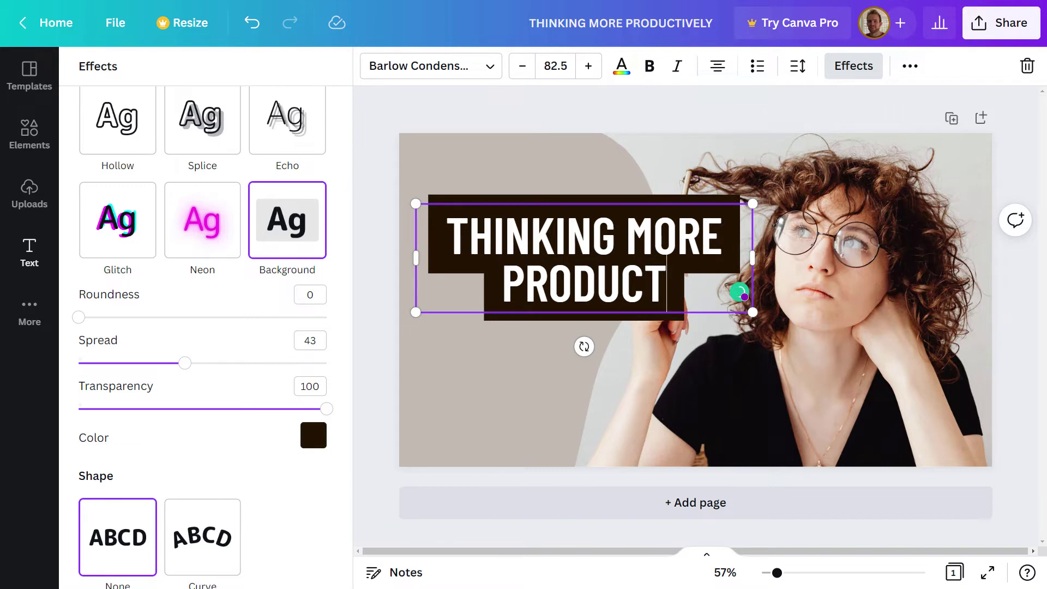
type(".")
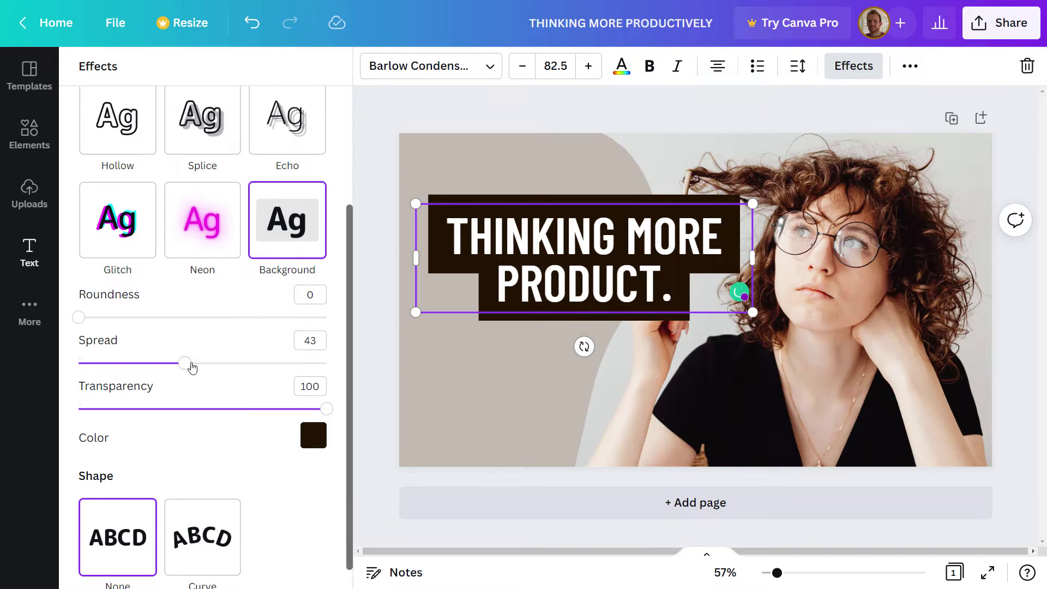
left_click_drag(192, 367, 187, 391)
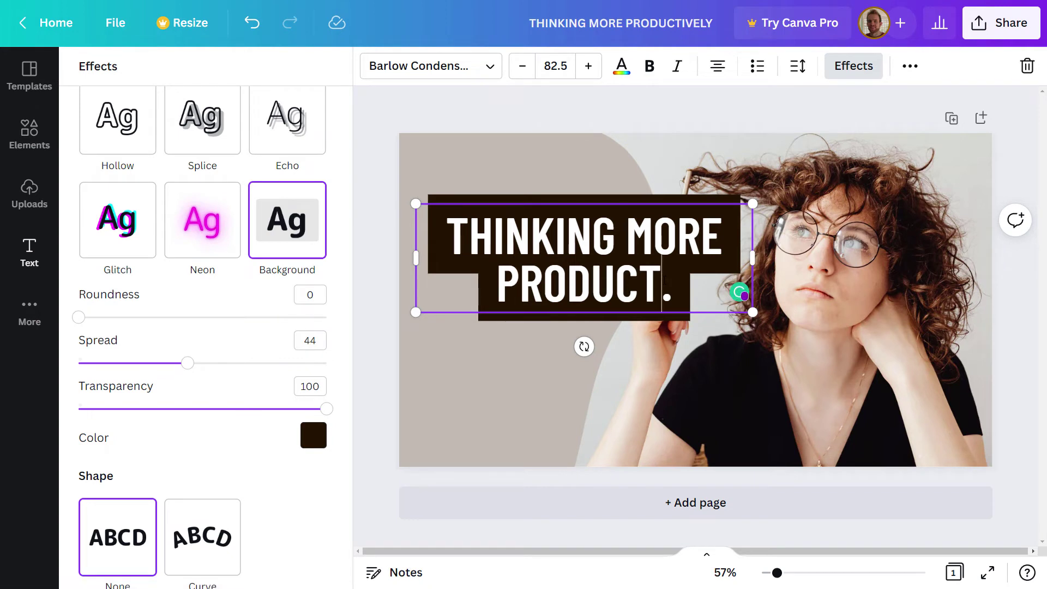
type("IVEY")
key("BackSpace")
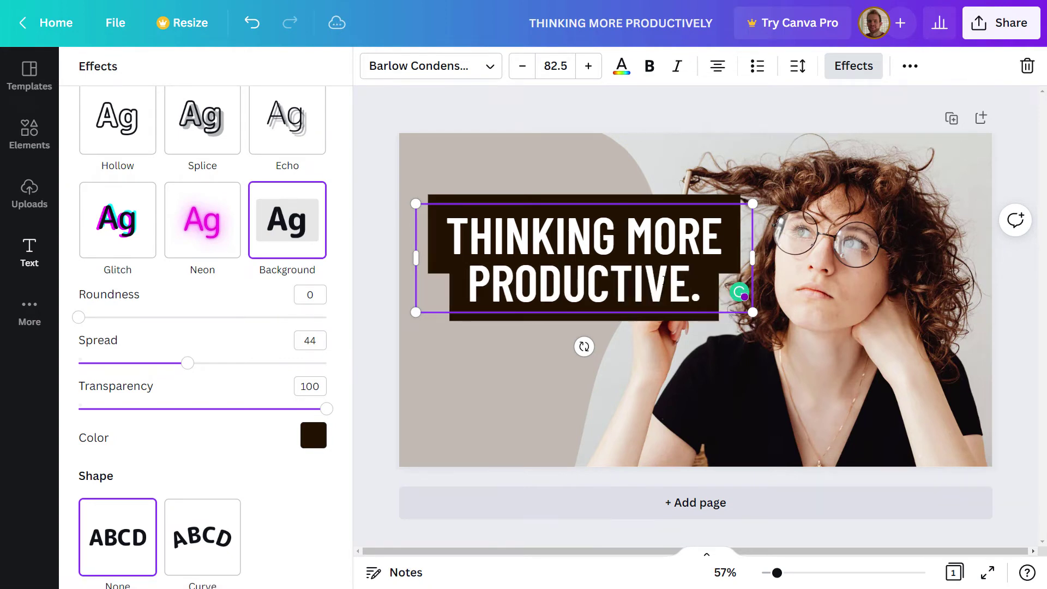
type("LY")
key("Delete")
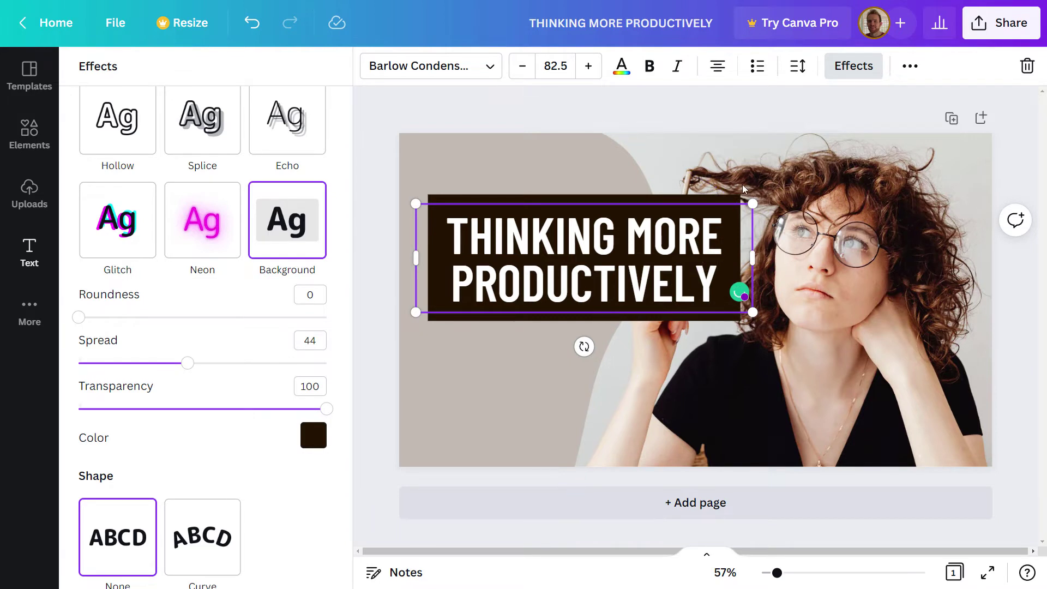
Move the heading box lower, tilt it slightly counter-clockwise and enlarge it to size 92.4.
left_click_drag(719, 198, 706, 243)
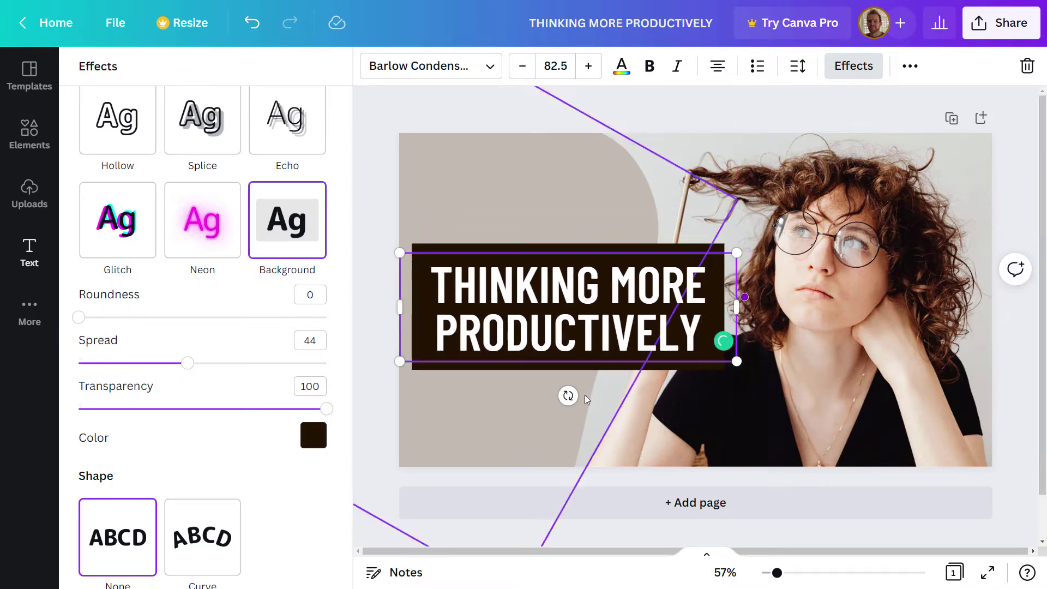
left_click_drag(567, 394, 575, 393)
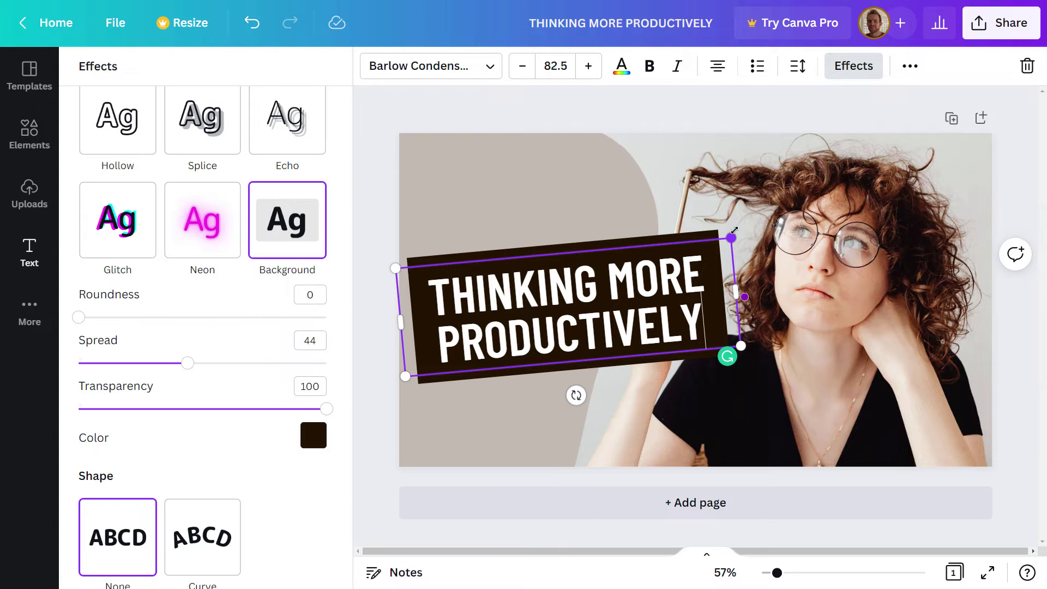
left_click_drag(731, 235, 768, 212)
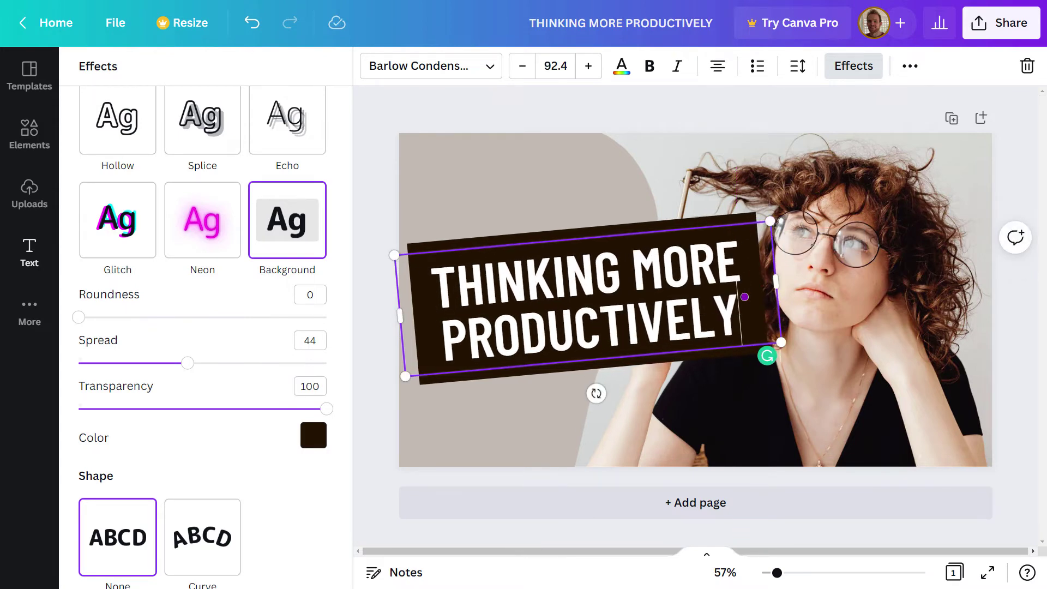
key("Escape")
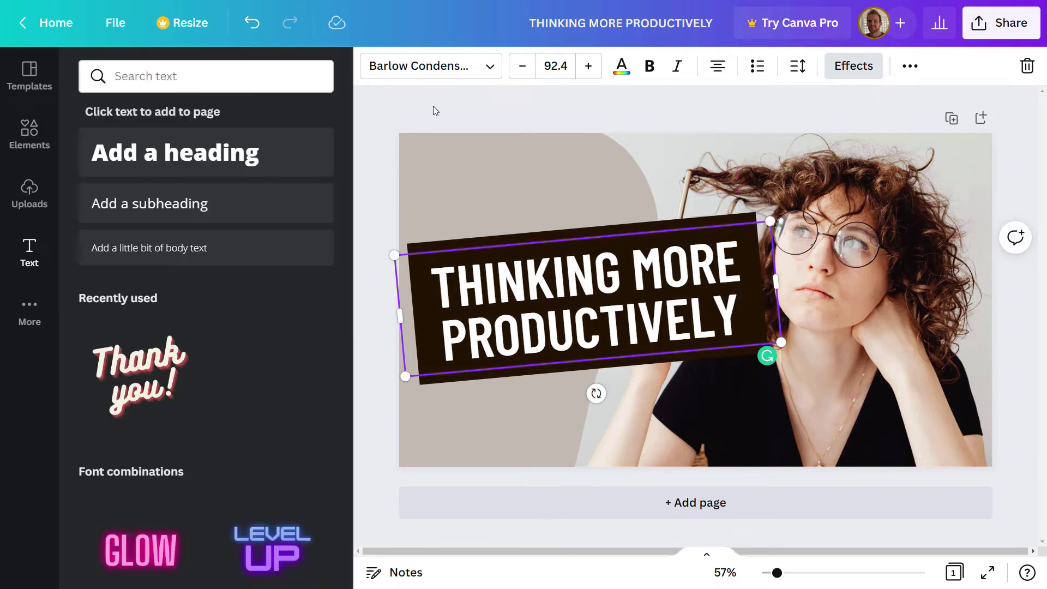
Reselect the THINKING MORE PRODUCTIVELY text, show its Effects panel and the extra More options.
left_click(766, 111)
left_click(673, 322)
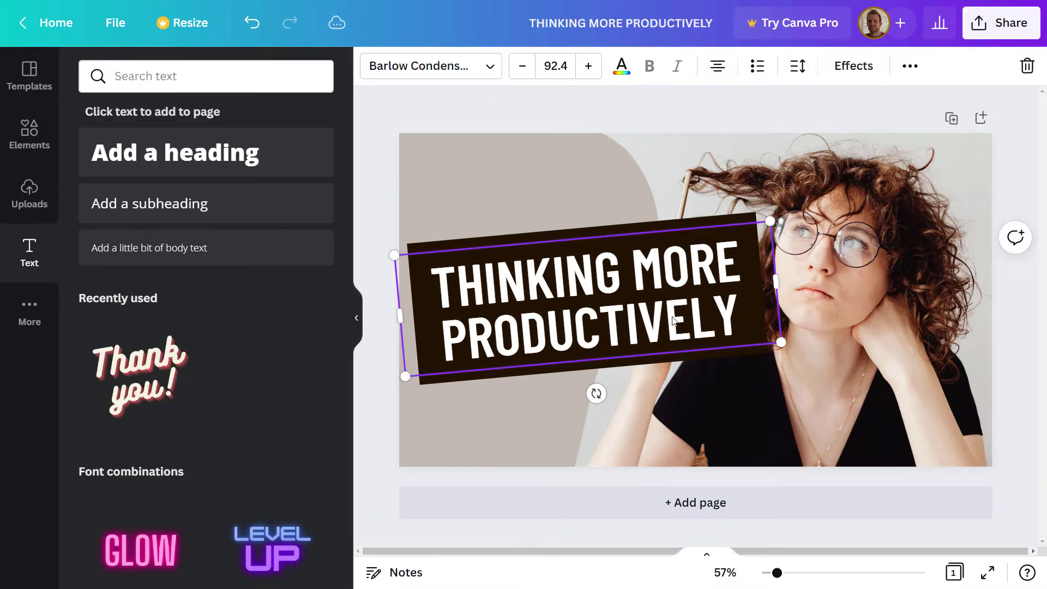
left_click(856, 66)
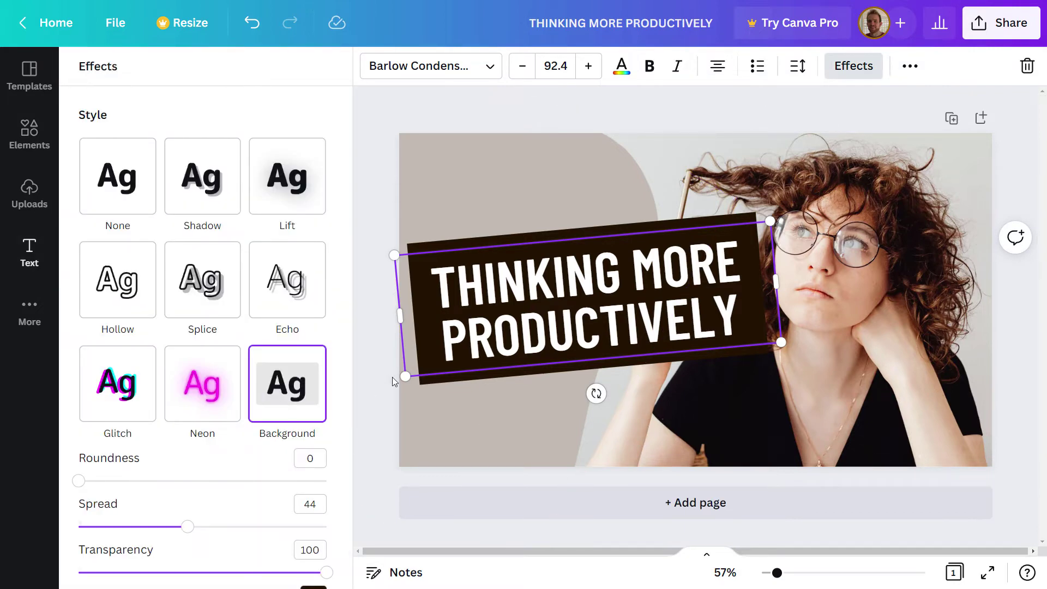
scroll(164, 490, "down", 2)
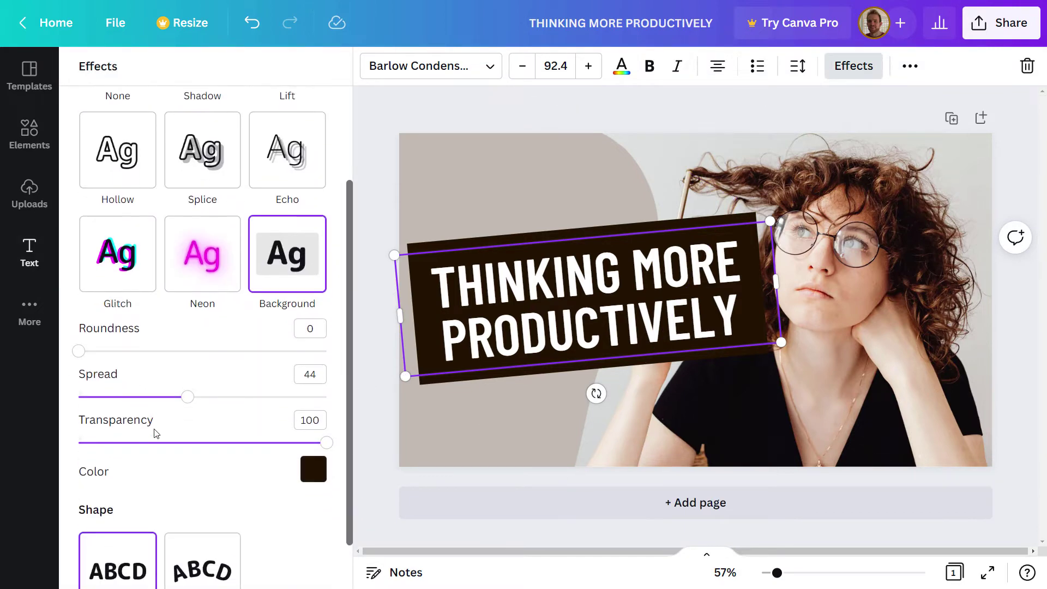
scroll(155, 425, "up", 2)
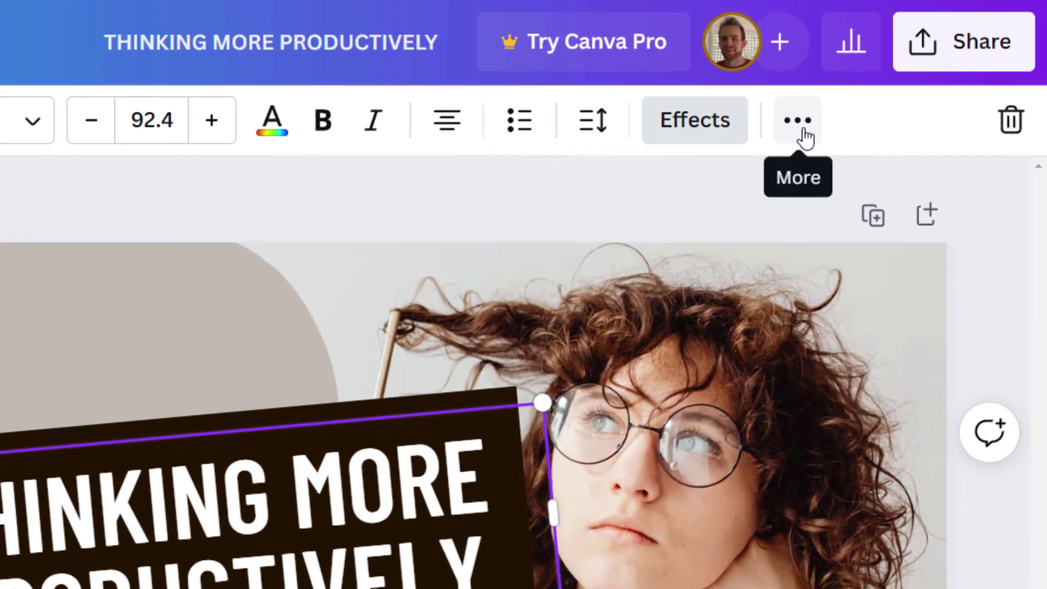
left_click(914, 69)
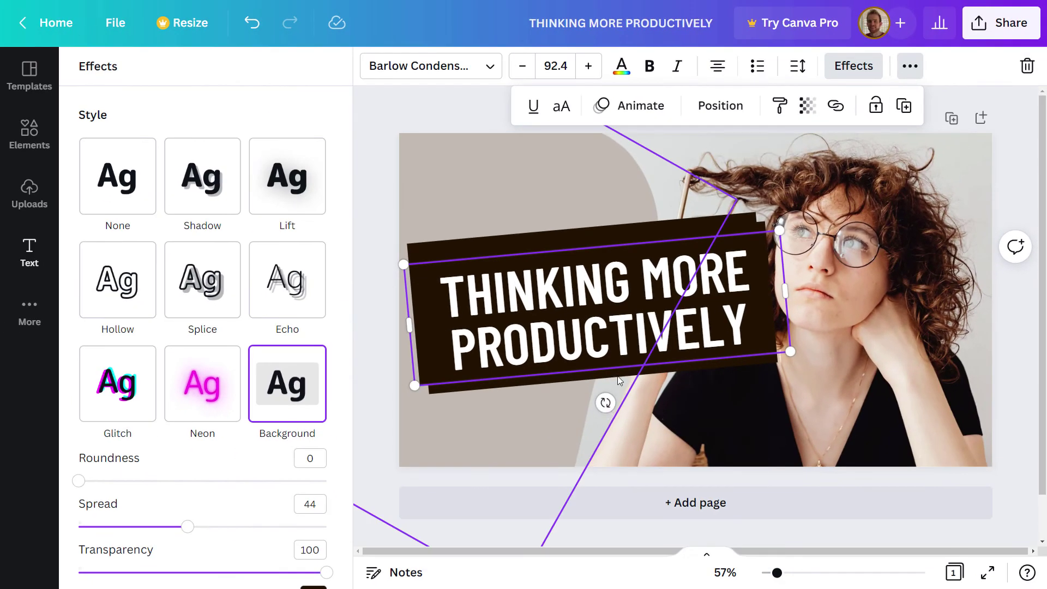
Retype the duplicated heading as 'the key to' and drag it above the main title.
left_click(689, 368)
double_click(686, 295)
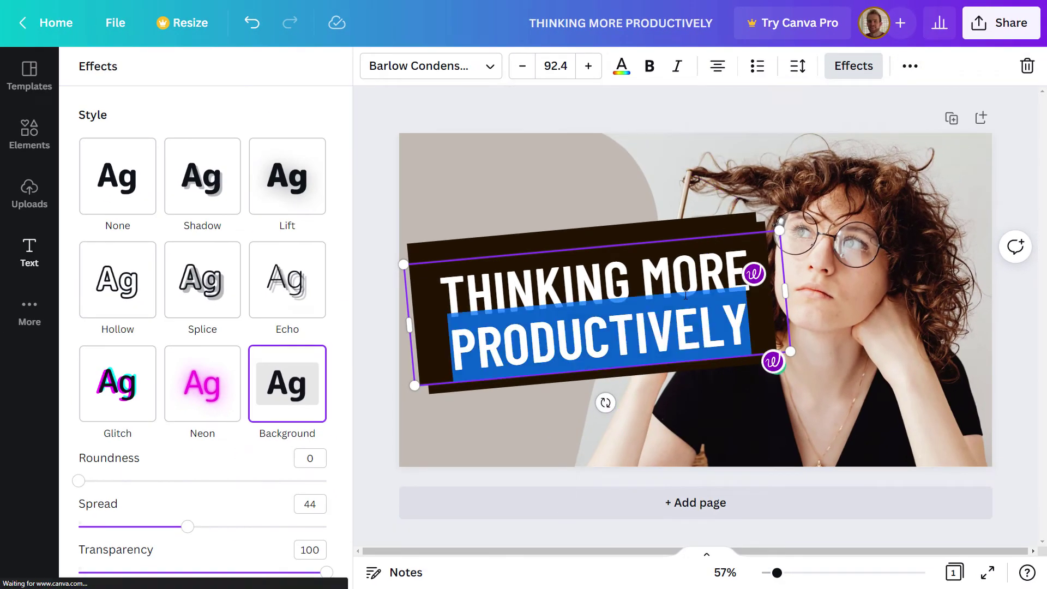
left_click(686, 295)
key("ctrl+a")
type("the keys")
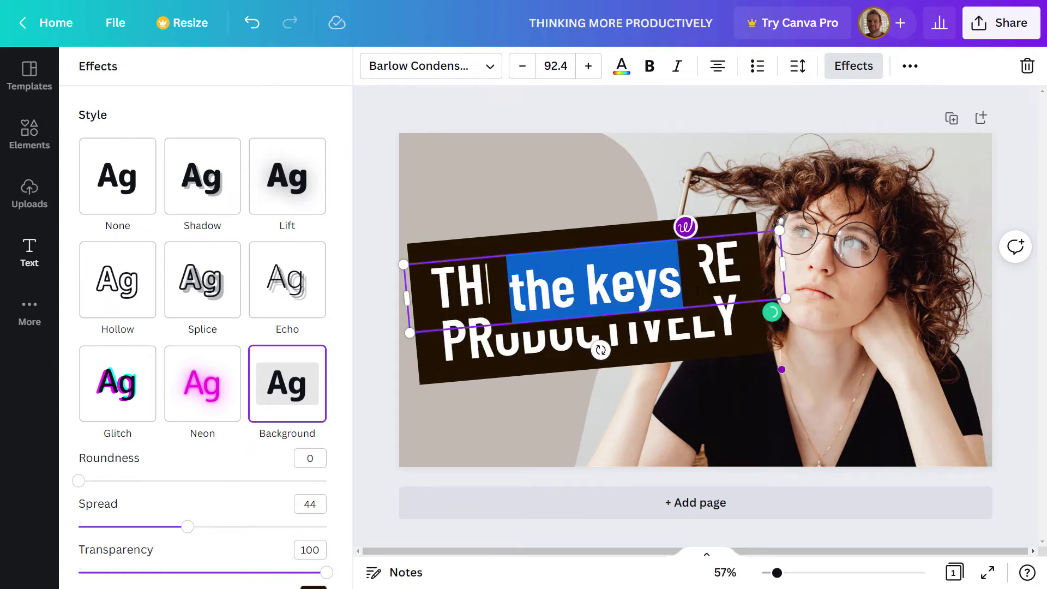
type("the key to")
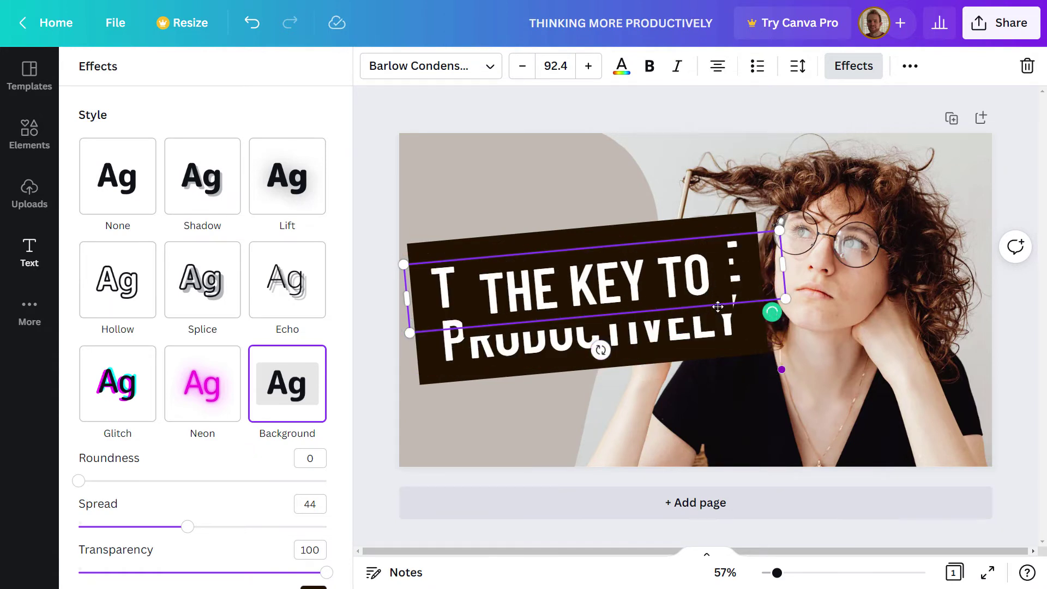
left_click_drag(718, 307, 703, 234)
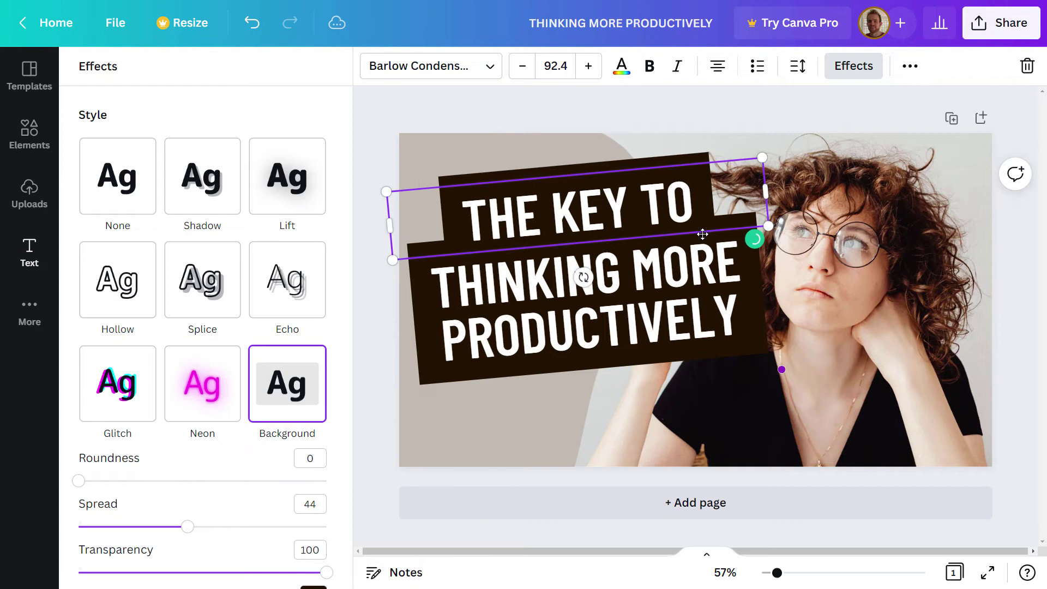
key("ctrl+shift+Left")
key("ctrl+shift+Left")
key("ctrl+shift+Left")
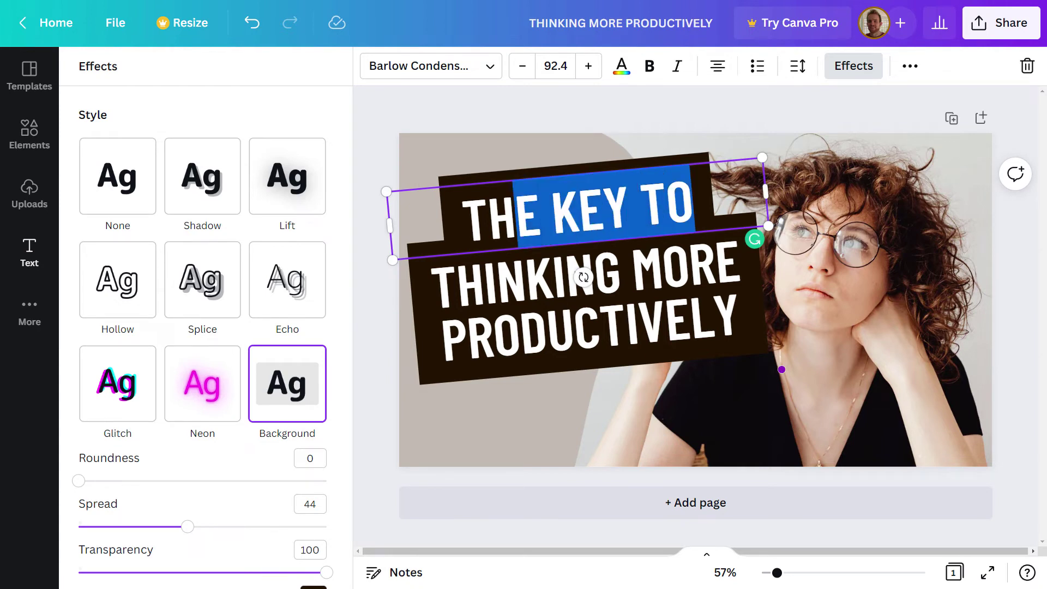
Recolour THE KEY TO text with the near-black colour from the photo.
left_click(622, 66)
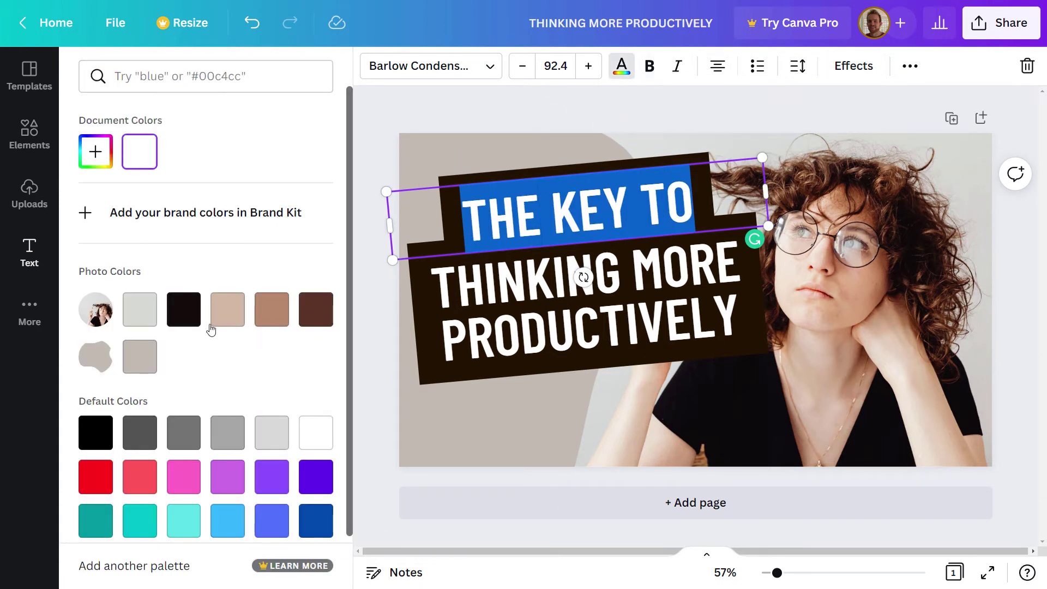
left_click(191, 316)
left_click(627, 210)
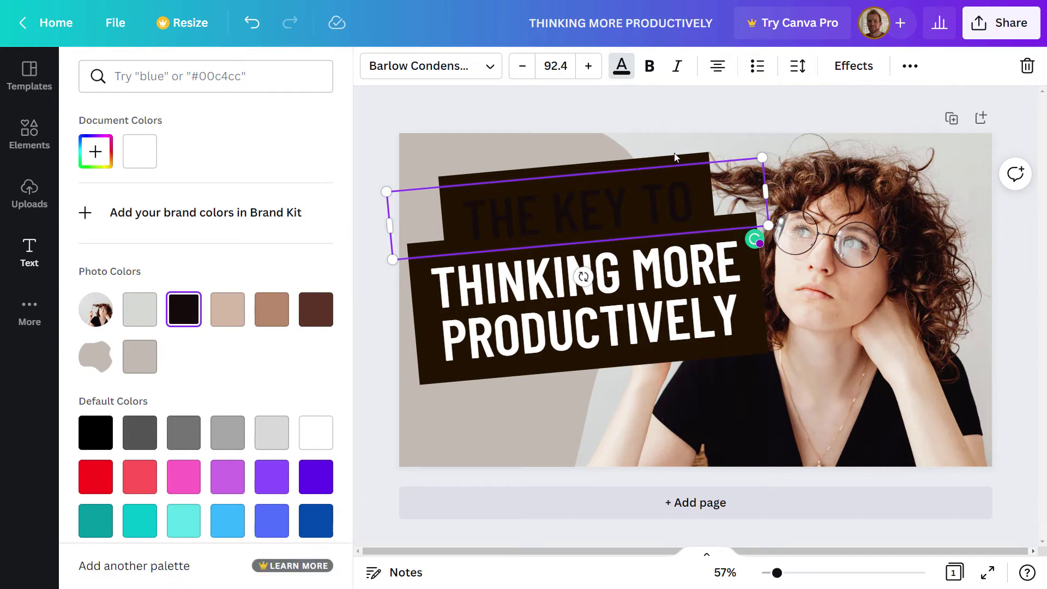
Give THE KEY TO a white background box through Effects.
left_click(852, 67)
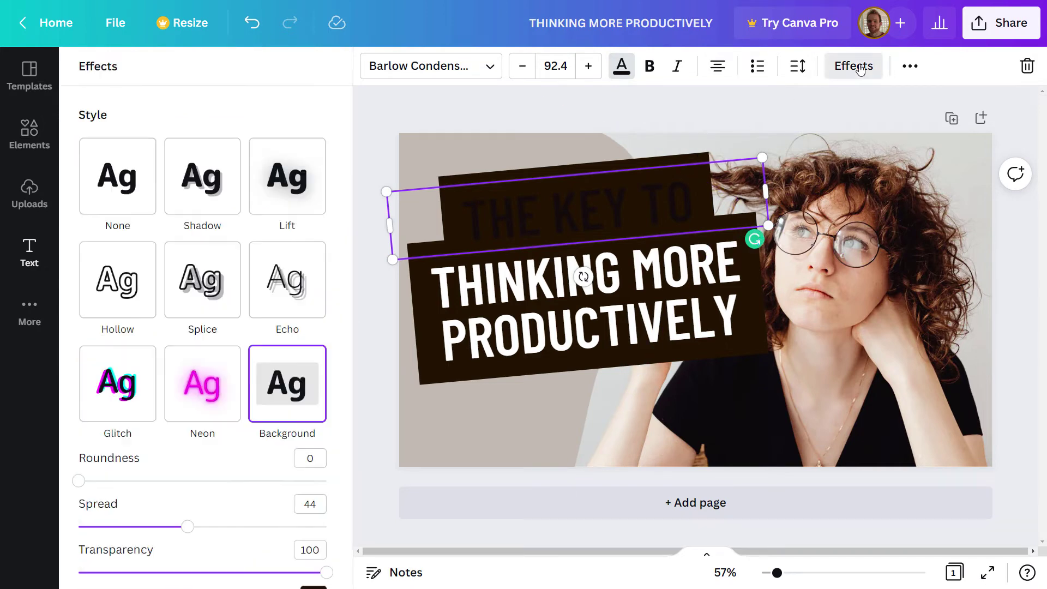
scroll(188, 332, "down", 3)
scroll(192, 331, "down", 1)
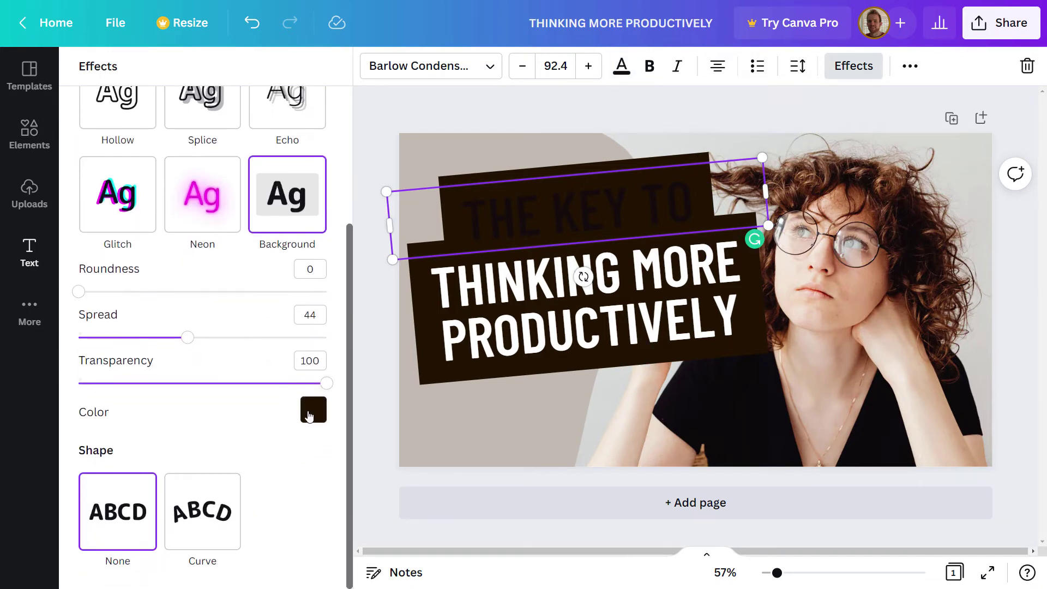
left_click(313, 410)
left_click(297, 243)
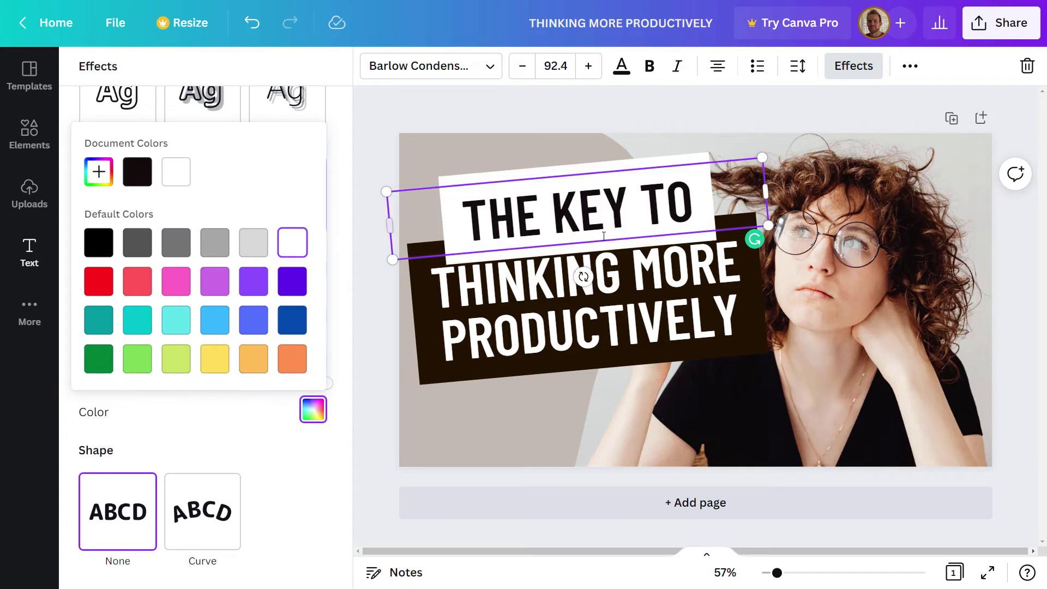
Shrink THE KEY TO to size 65.3, level its rotation, and shift it right.
left_click_drag(772, 229, 653, 229)
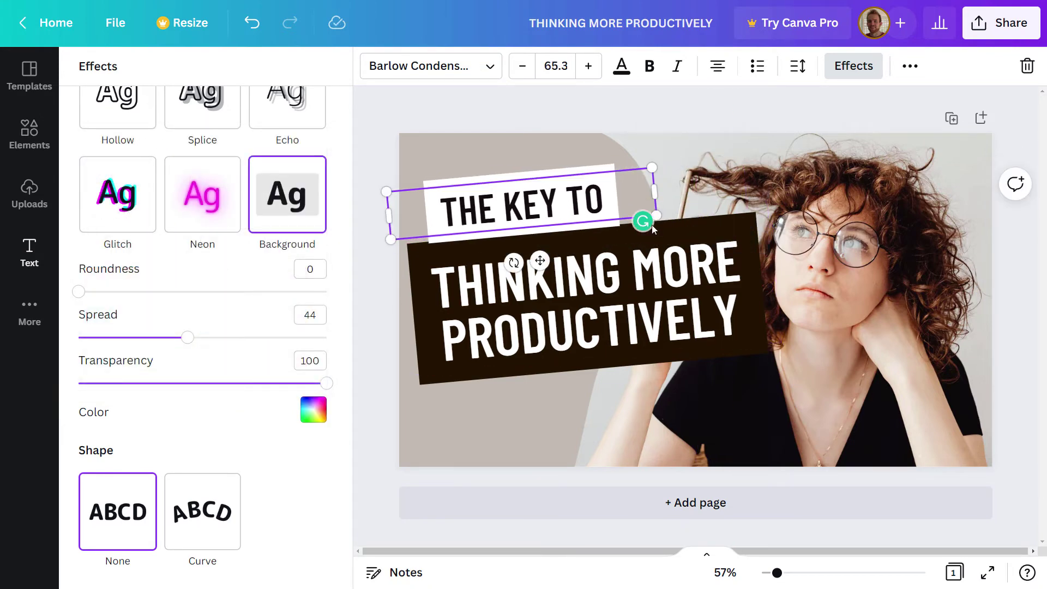
left_click_drag(515, 262, 521, 264)
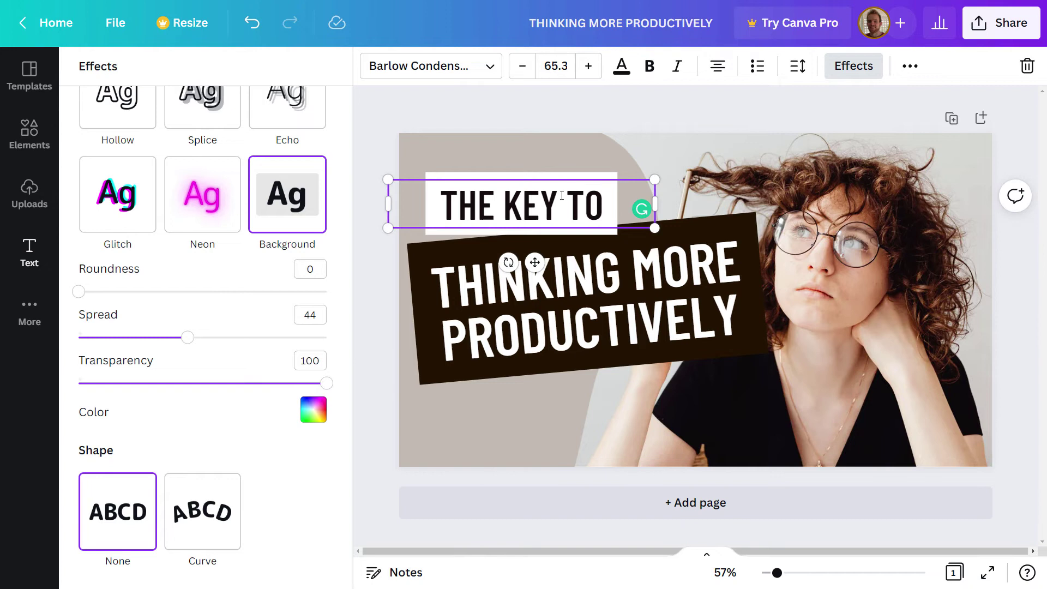
left_click_drag(564, 175, 615, 175)
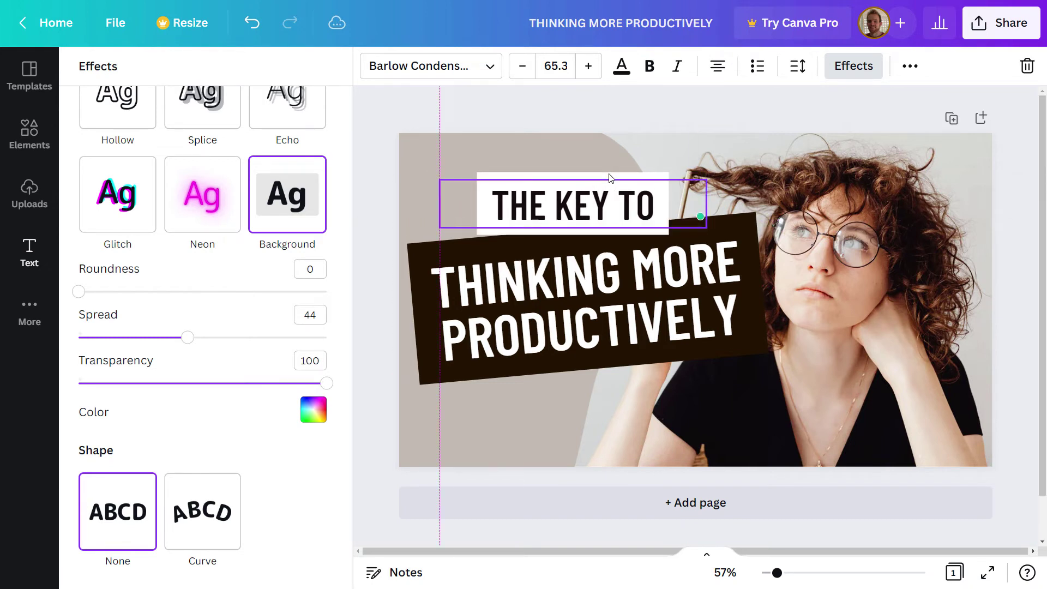
Try a shadow, then revert to a white Background highlight with Roundness 0.
scroll(135, 466, "up", 2)
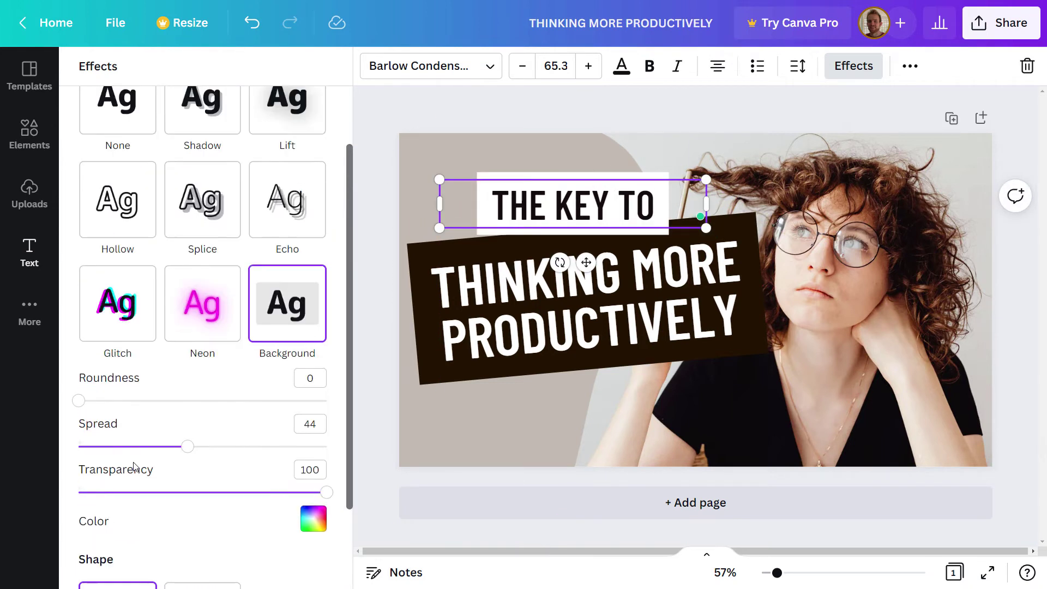
scroll(226, 315, "up", 2)
left_click(214, 189)
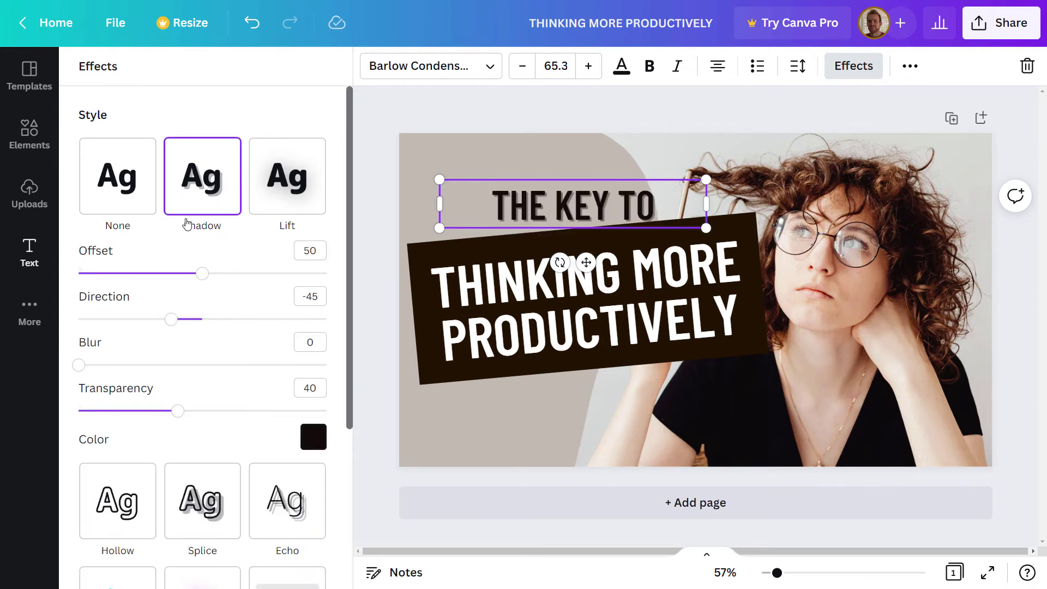
scroll(168, 264, "down", 3)
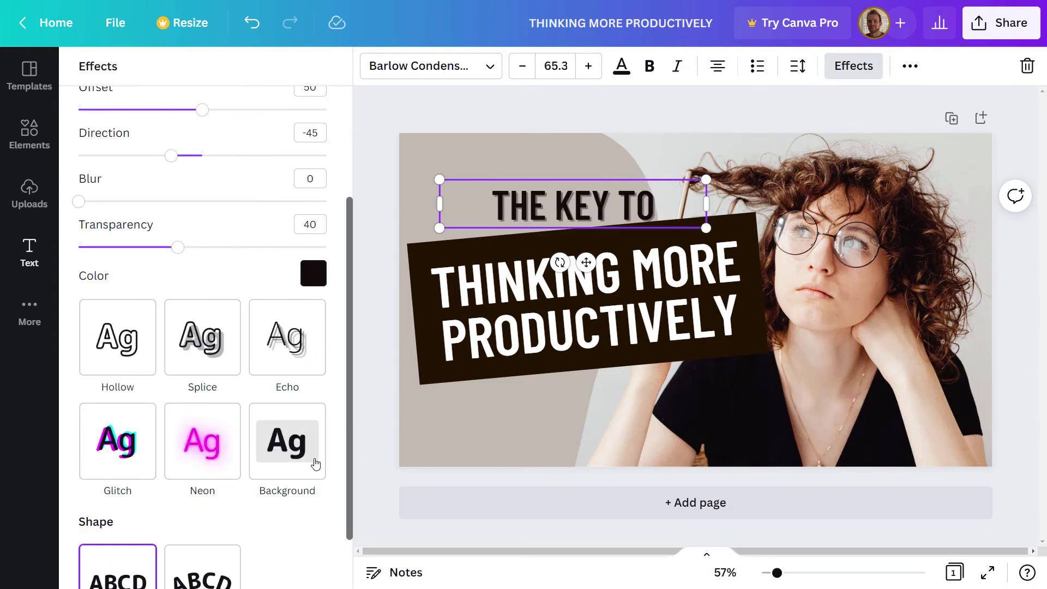
left_click(315, 462)
scroll(351, 380, "down", 3)
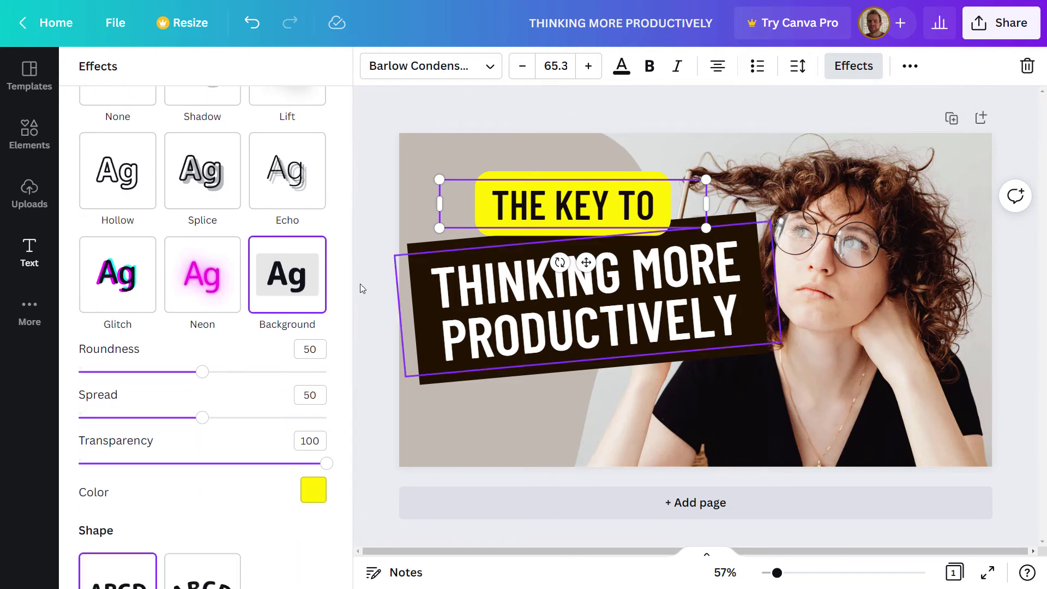
left_click_drag(204, 373, 71, 376)
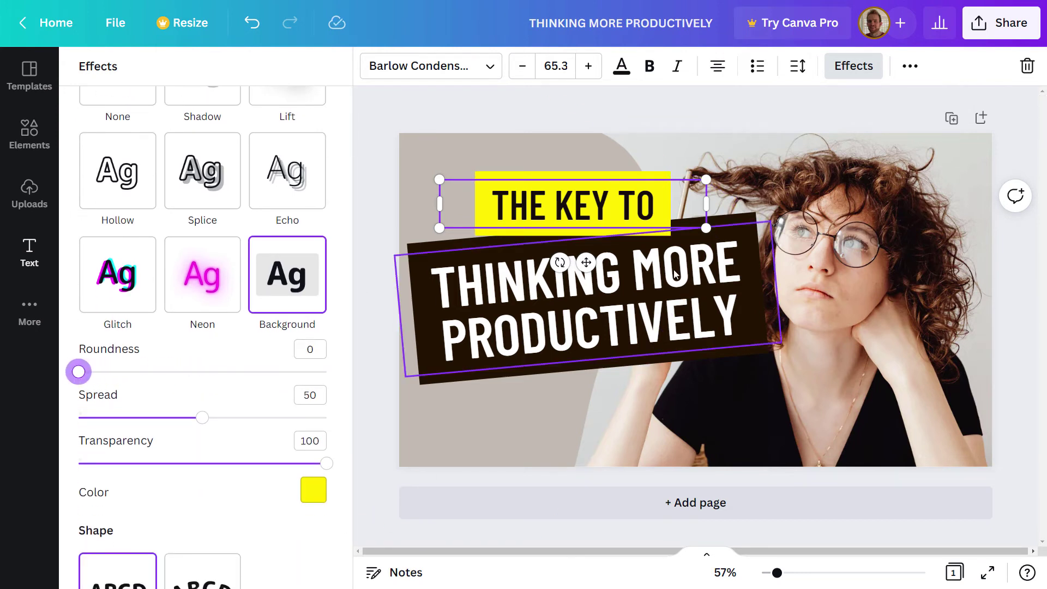
left_click(313, 490)
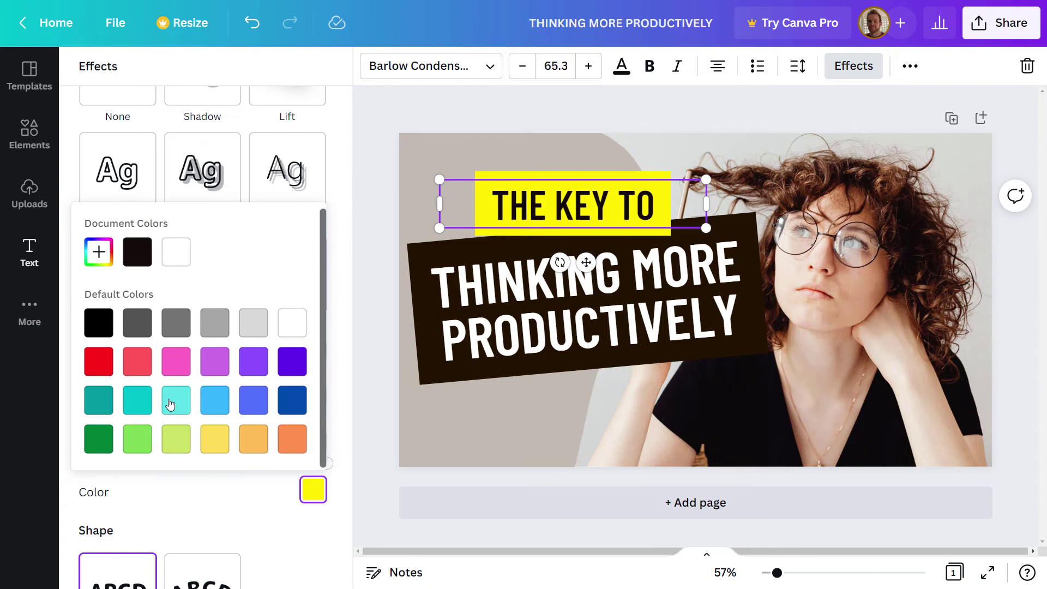
left_click(283, 333)
Tilt THE KEY TO slightly, nudge it up, and send it one layer backward.
left_click(612, 148)
left_click(647, 225)
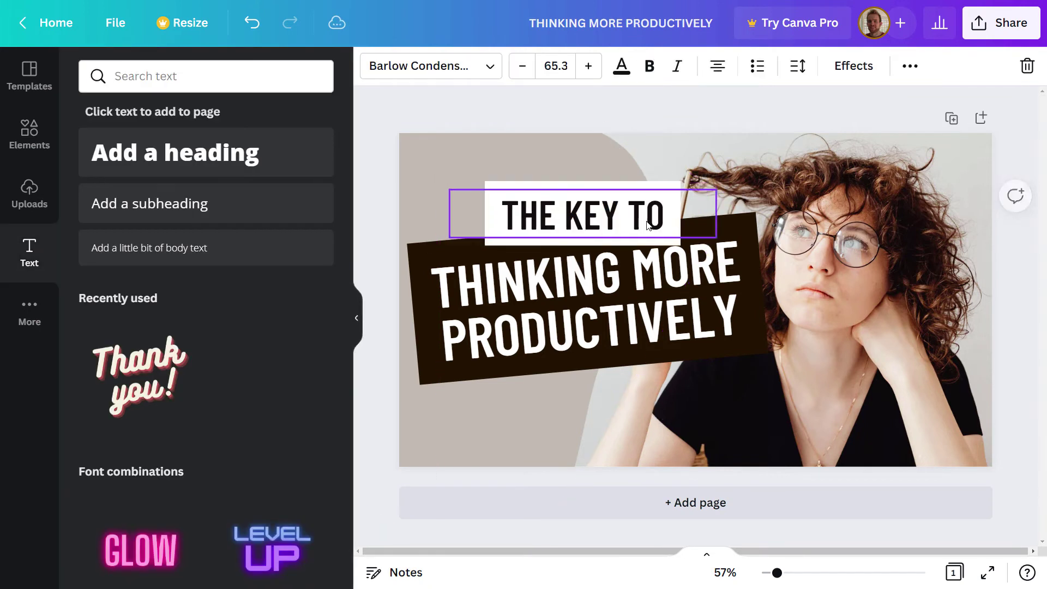
left_click_drag(583, 255, 599, 299)
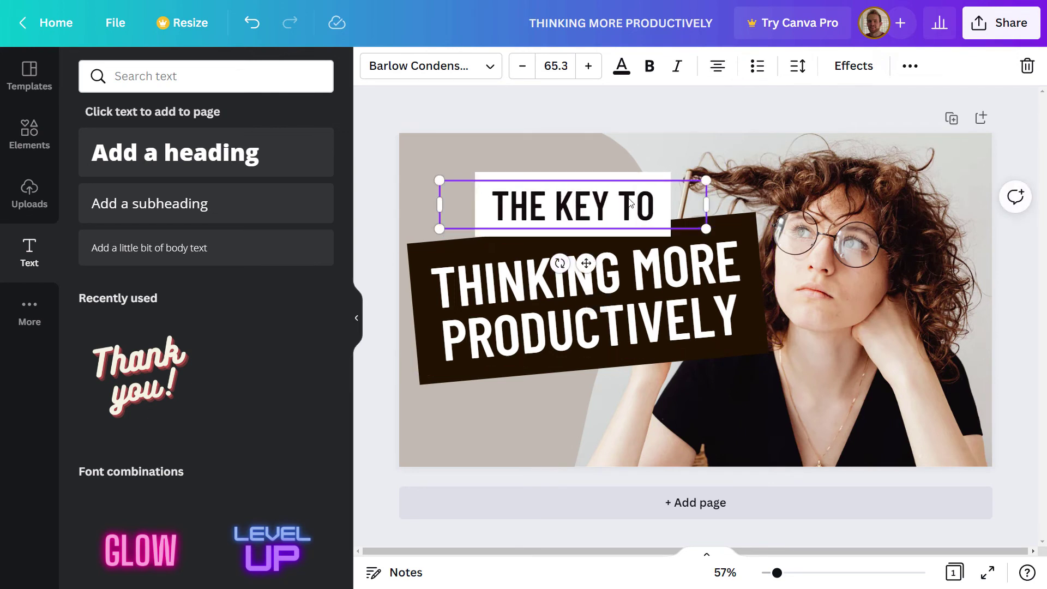
left_click_drag(629, 202, 605, 198)
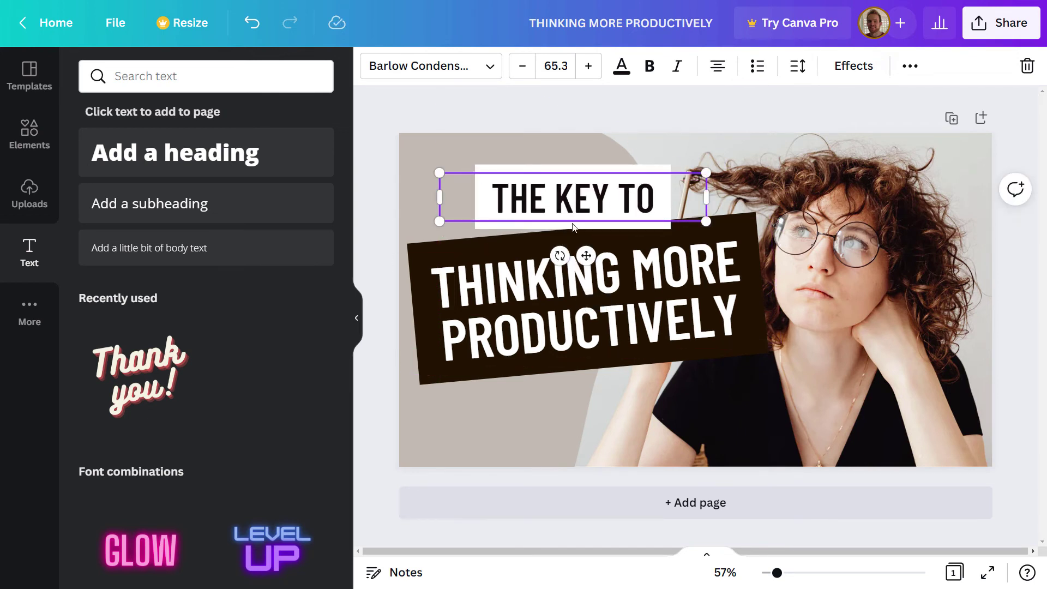
right_click(583, 208)
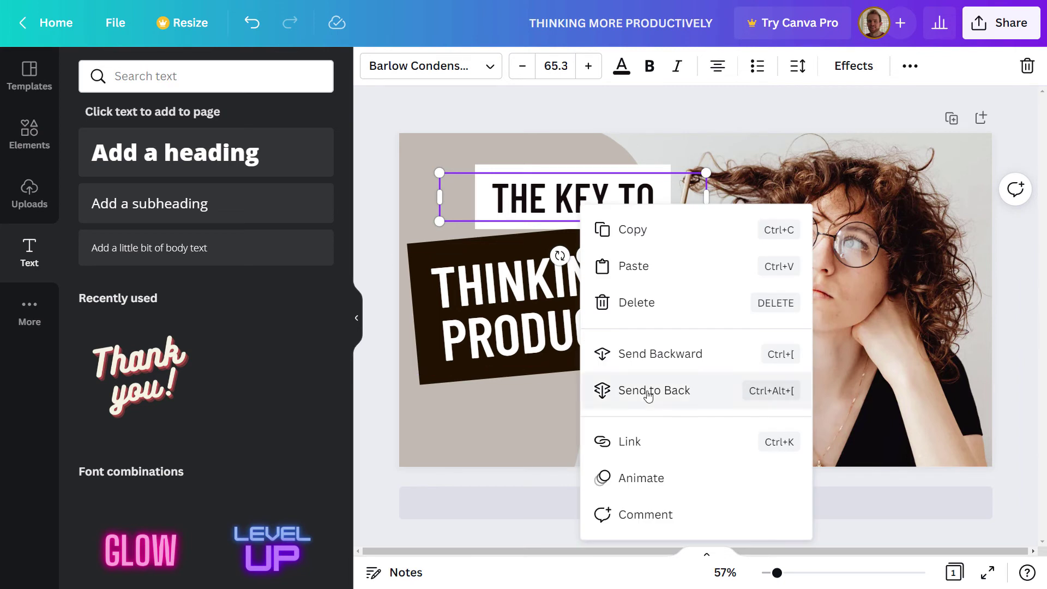
left_click(645, 354)
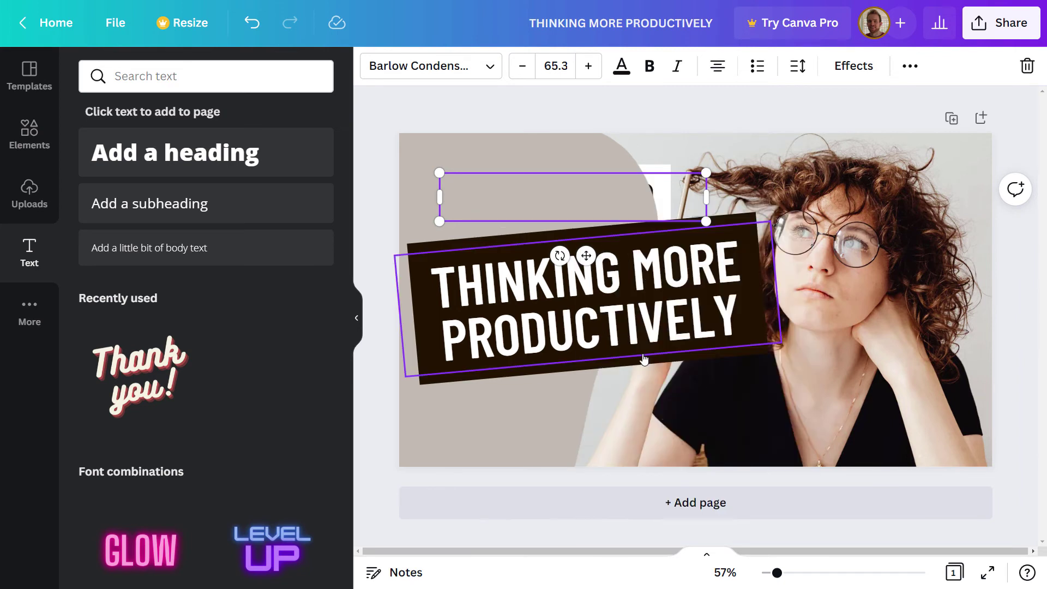
Send the woman's photo backward so it sits behind the text.
left_click(705, 129)
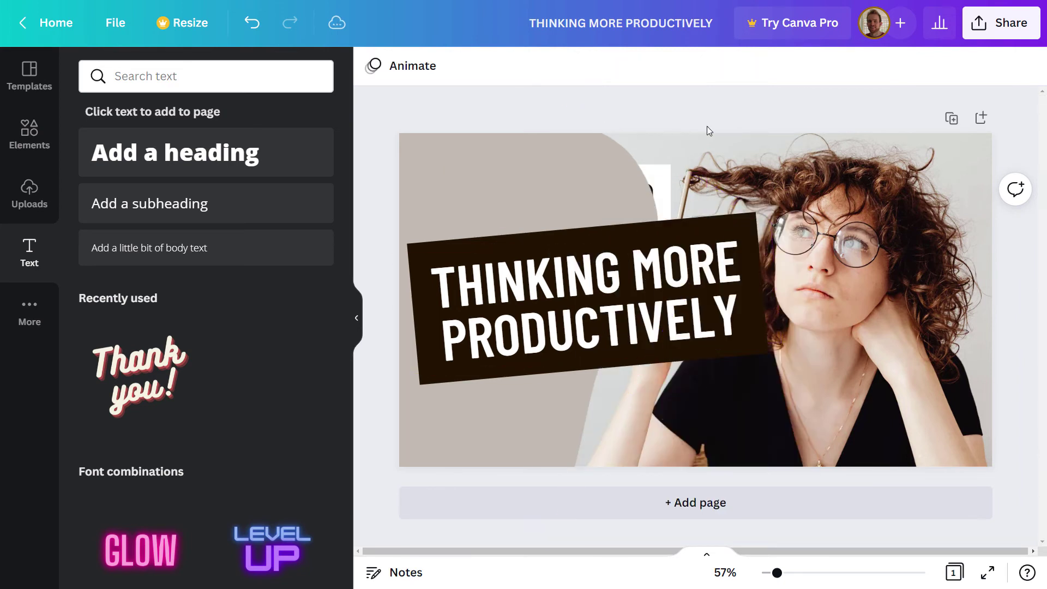
left_click(667, 197)
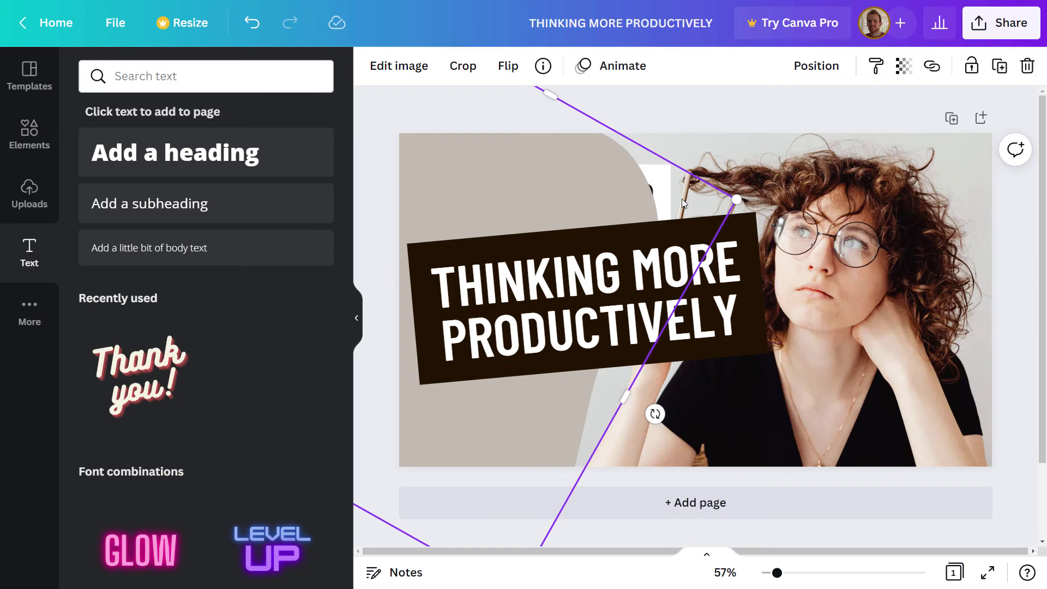
right_click(572, 185)
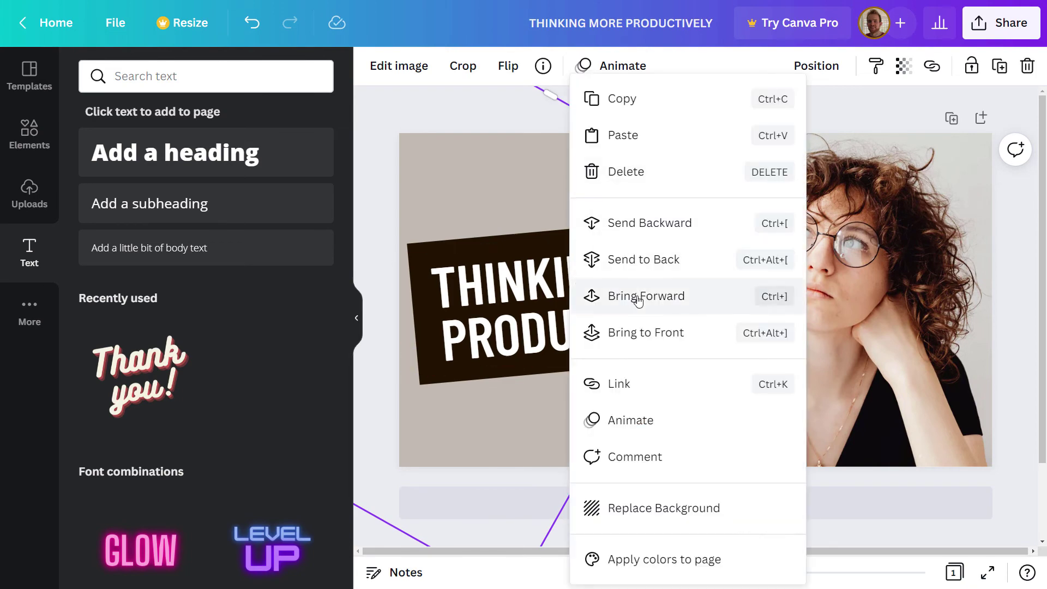
left_click(651, 225)
Move the THINKING MORE banner and THE KEY TO box slightly lower.
left_click(692, 126)
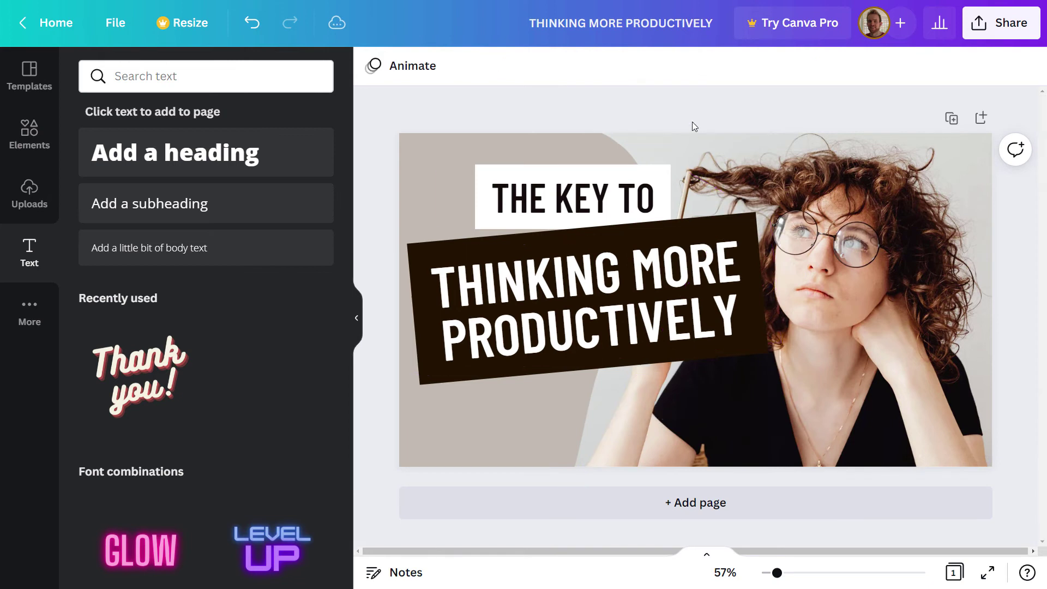
left_click_drag(618, 259, 623, 281)
left_click(572, 199)
left_click_drag(573, 199, 572, 220)
left_click(656, 126)
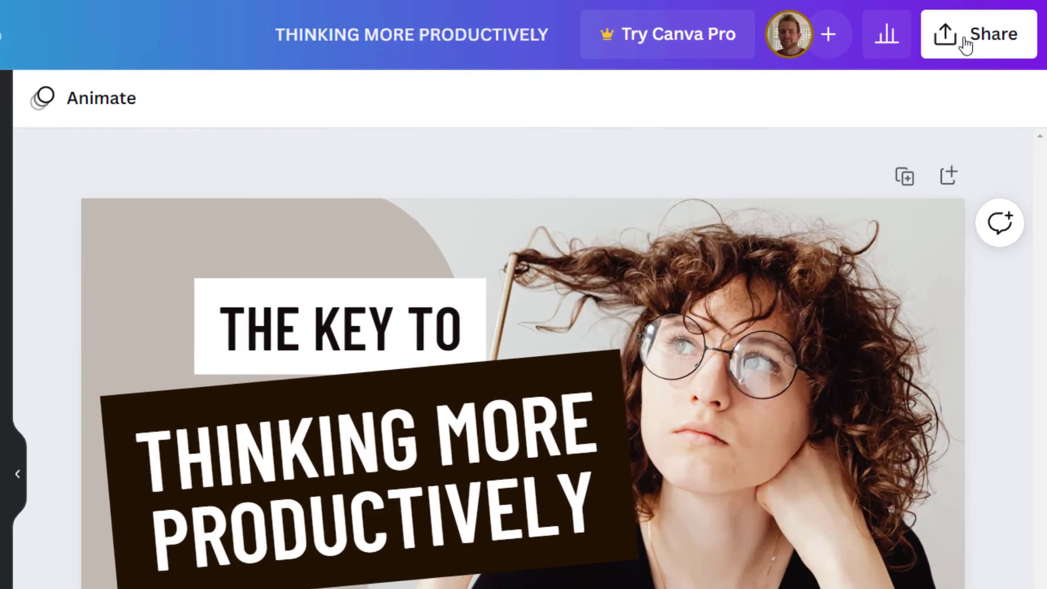
Open the Share download settings and keep PNG as the file type at 1280 × 720 px.
left_click(993, 27)
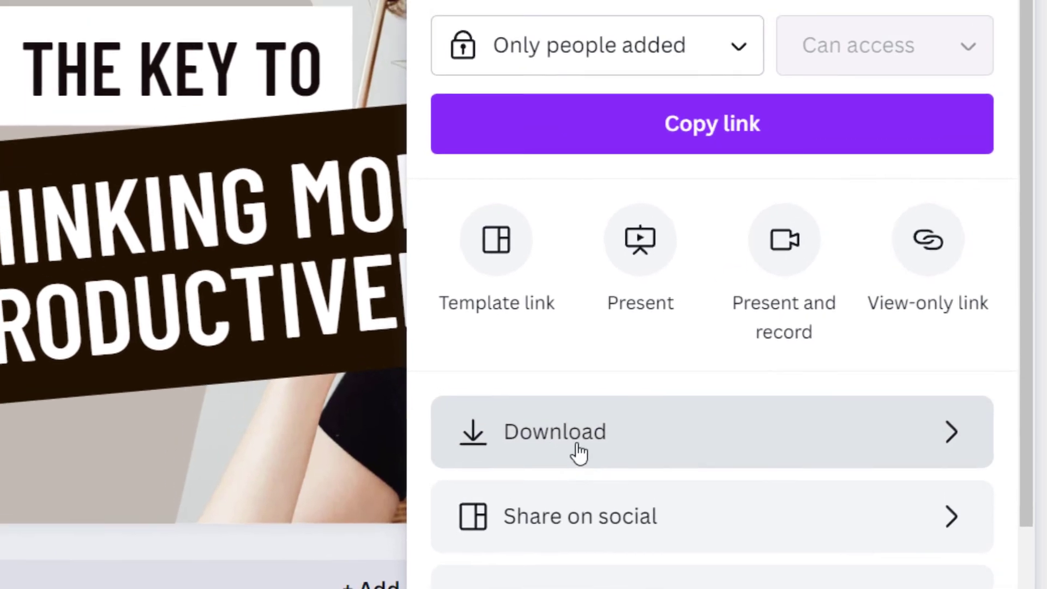
left_click(579, 453)
left_click(613, 137)
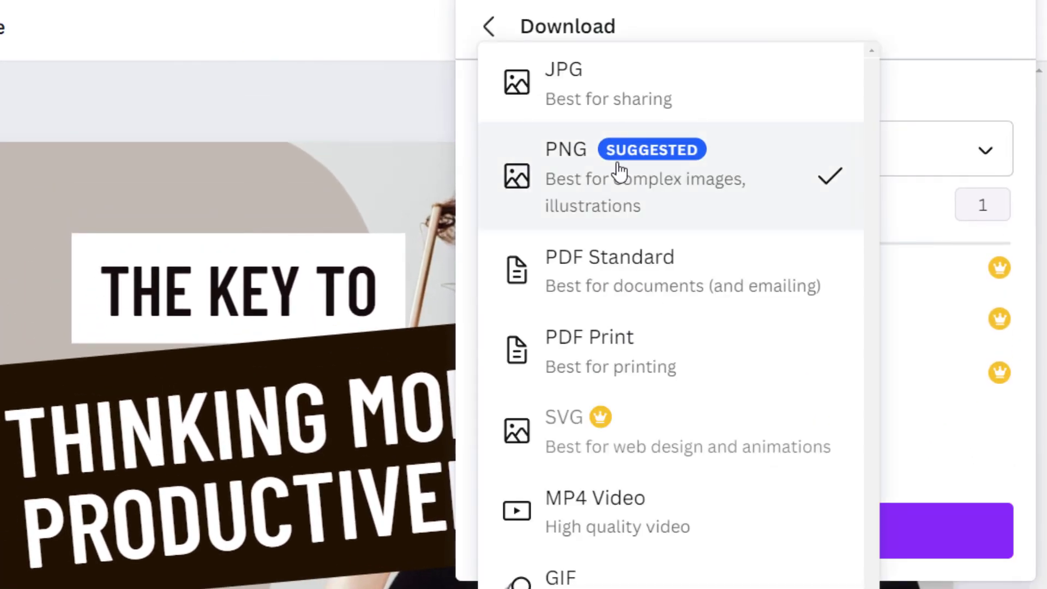
left_click(169, 84)
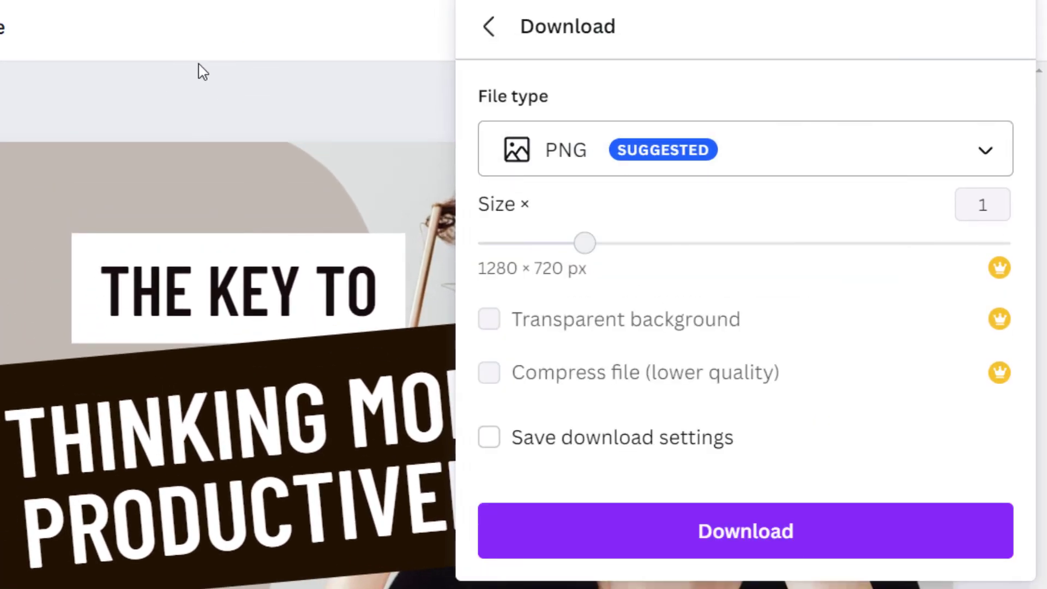